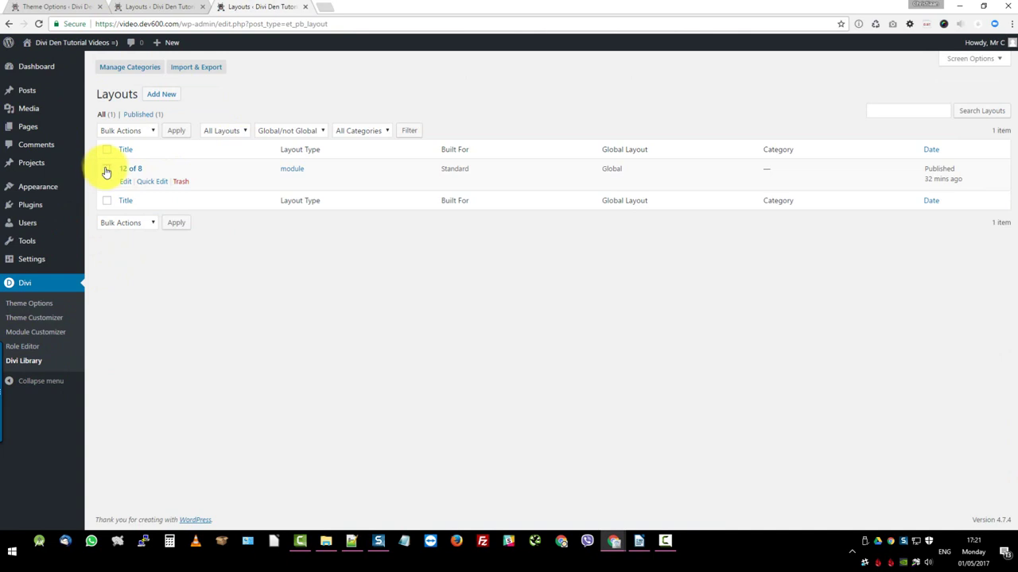
# - Move the existing global module layout in the Divi Library to the trash
pyautogui.click(106, 169)
pyautogui.click(180, 182)
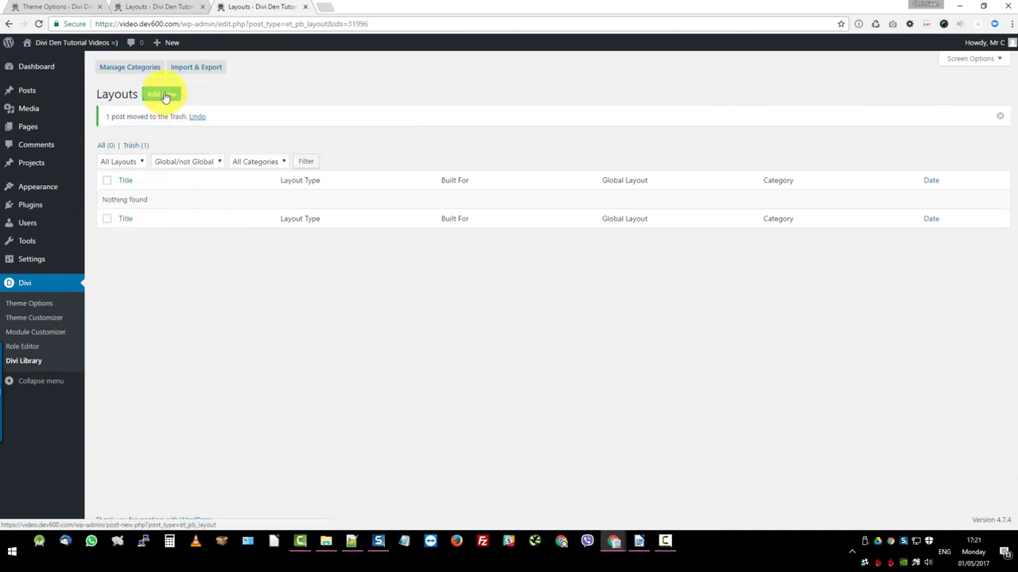
# - Import the file "3 of 8 Divi Person Module.json" into the Divi Library
pyautogui.click(186, 70)
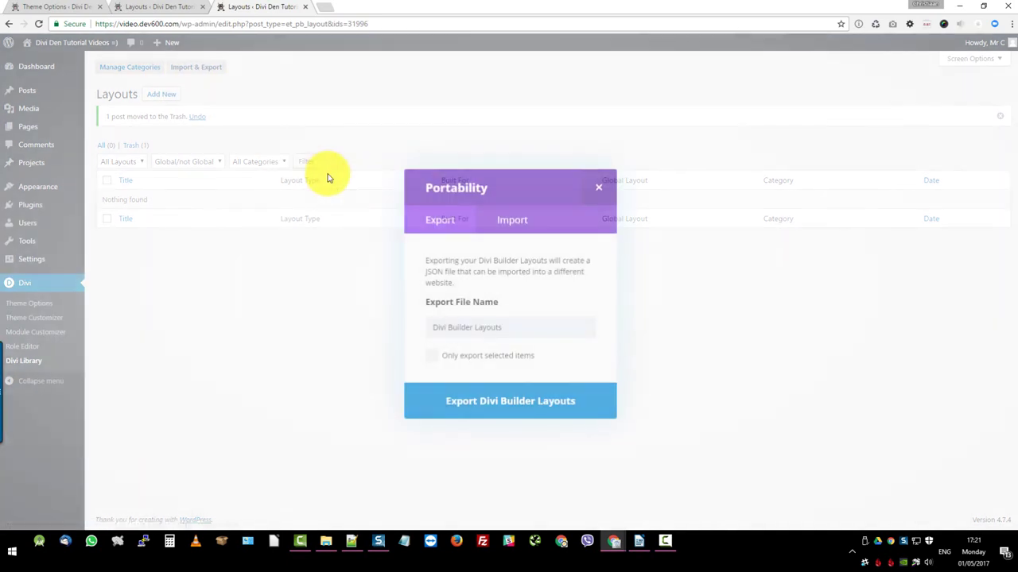
pyautogui.click(527, 229)
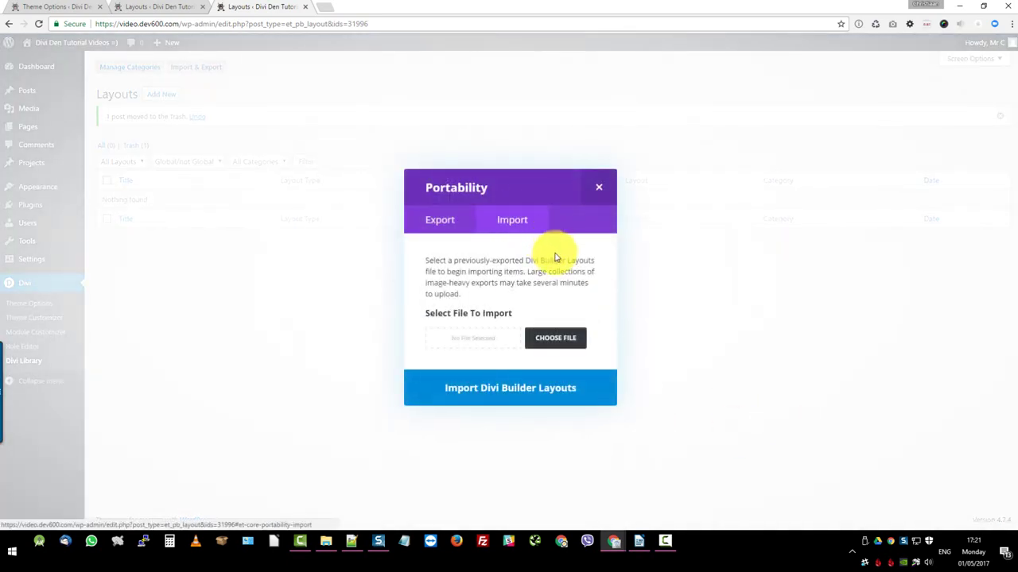
pyautogui.click(556, 338)
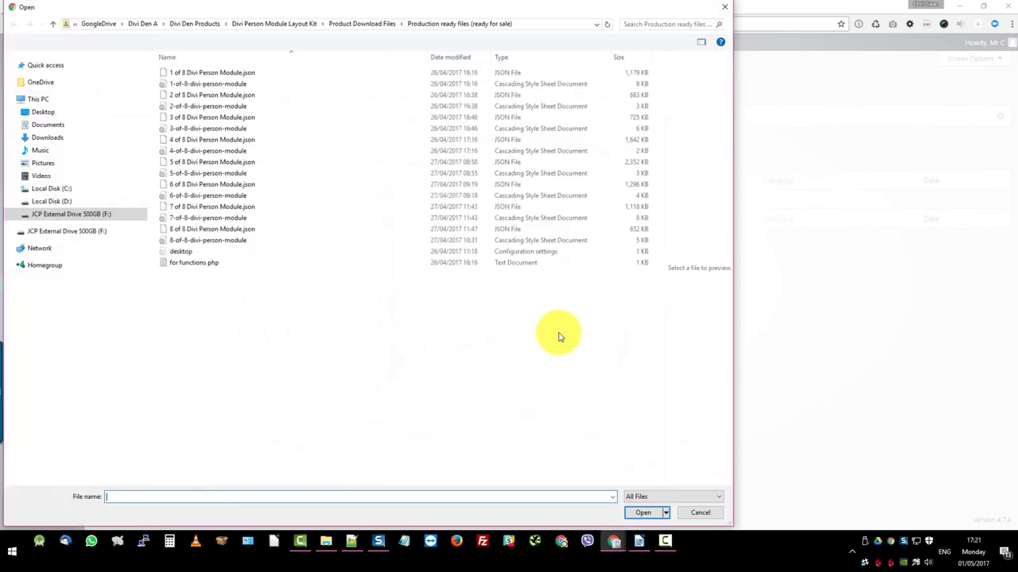
pyautogui.click(257, 120)
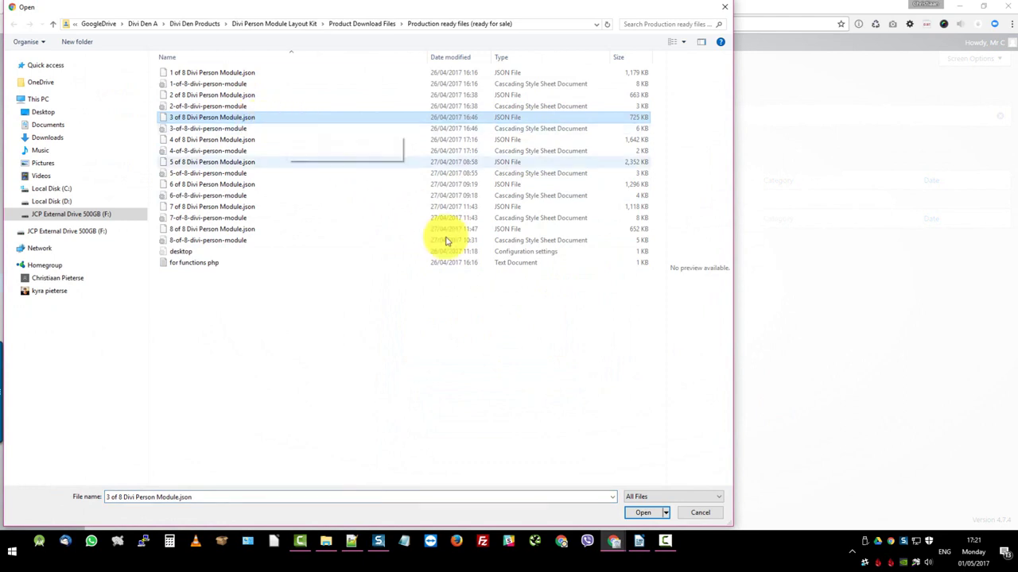
pyautogui.click(645, 513)
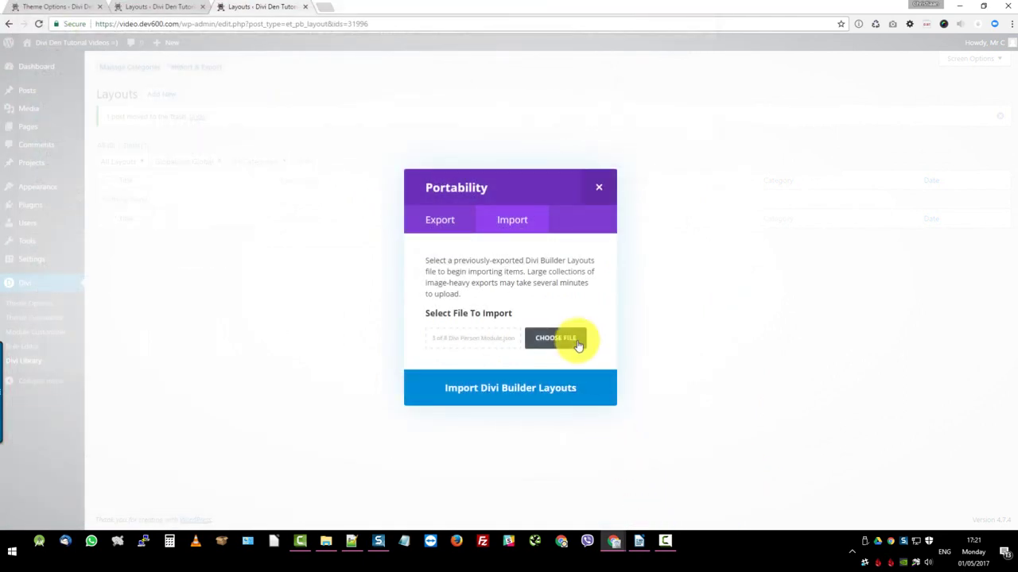
pyautogui.click(517, 389)
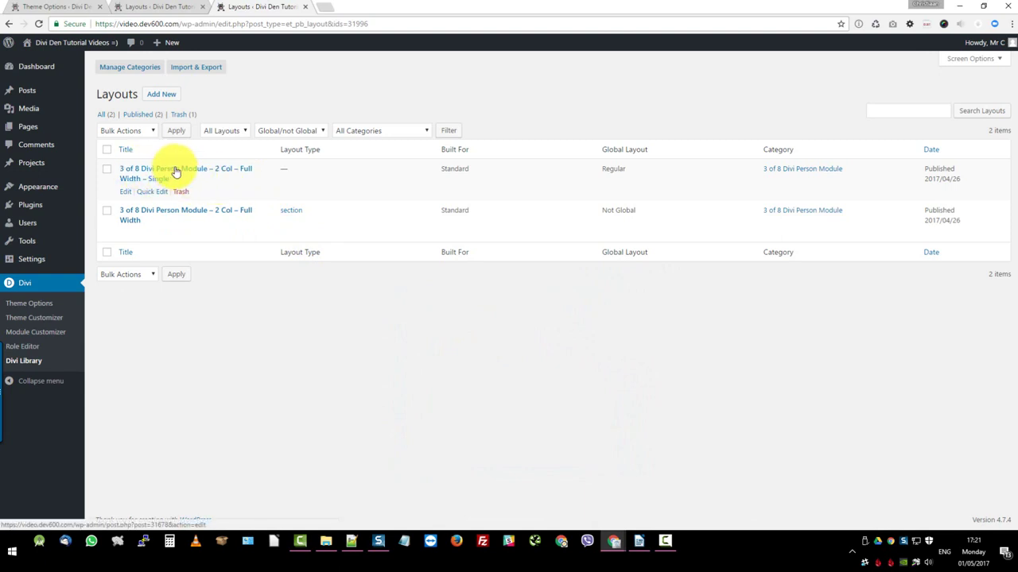
# - Create a new page titled "3 of 8" that uses the Divi Builder and the Blank Page template
pyautogui.click(40, 127)
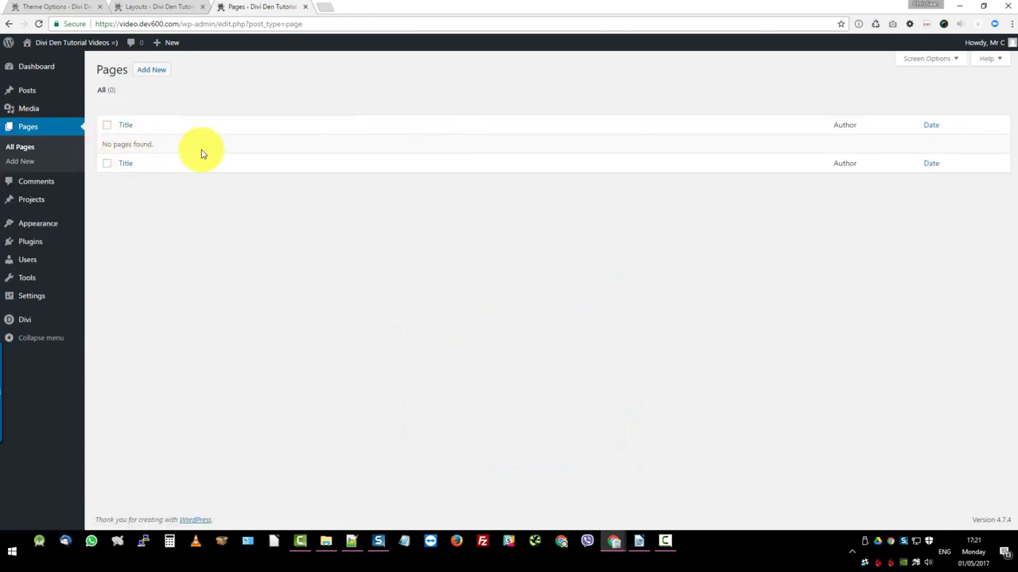
pyautogui.click(159, 75)
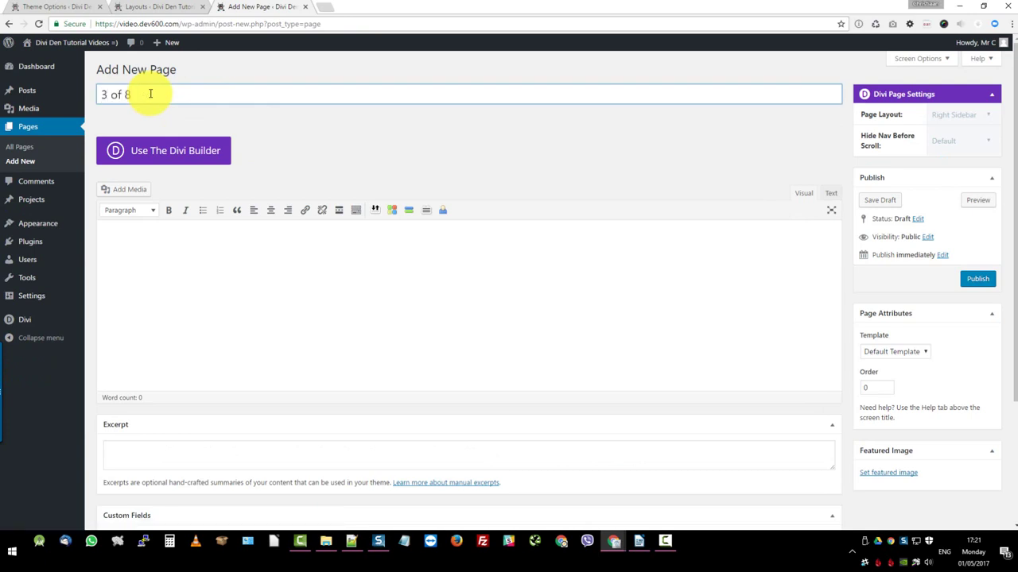
pyautogui.click(199, 151)
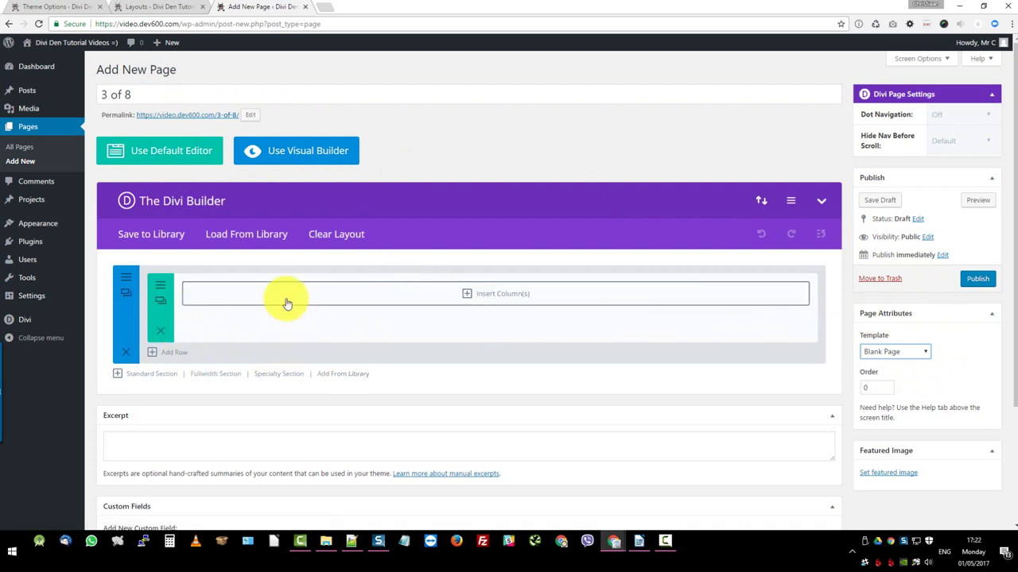
# - Add the library section "3 of 8 Divi Person Module - 2 Col - Full Width" to the page and publish it
pyautogui.click(337, 378)
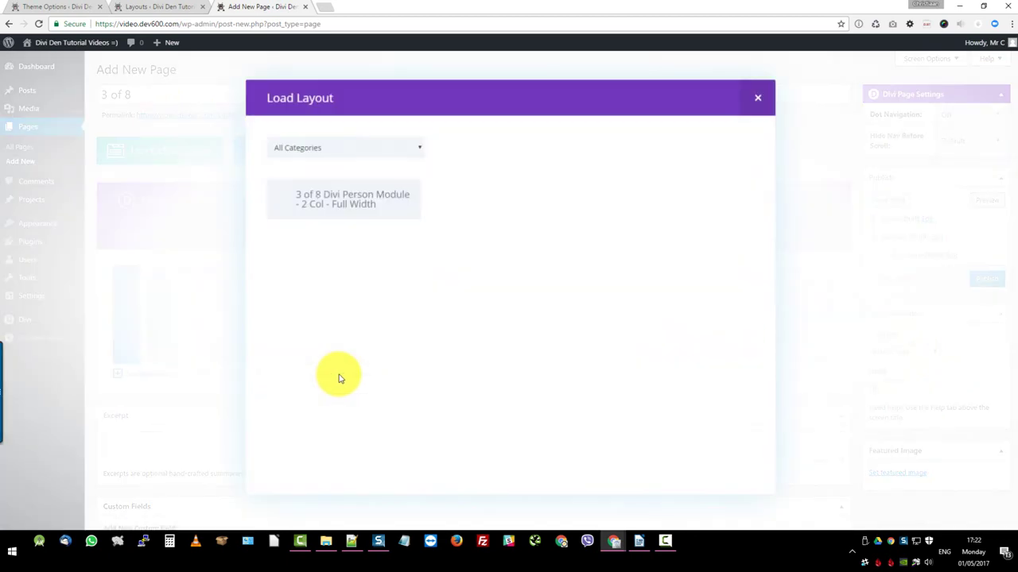
pyautogui.click(352, 204)
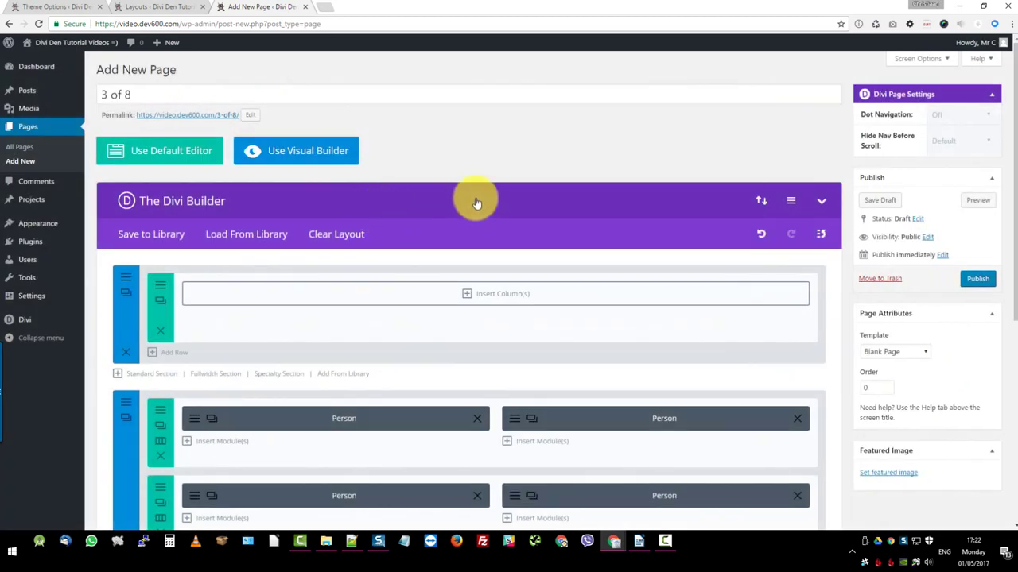
pyautogui.scroll(-2, 477, 199)
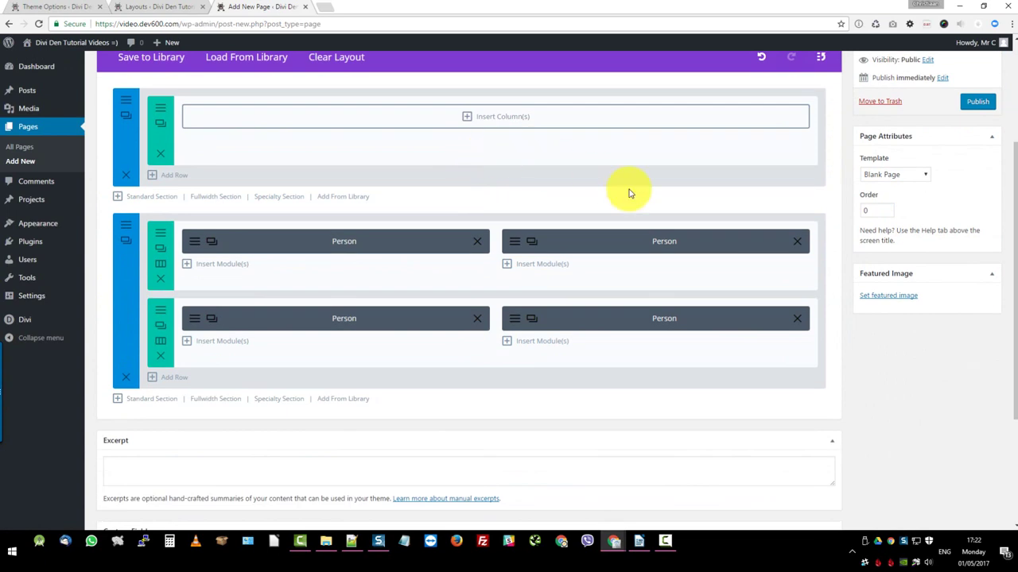
pyautogui.scroll(1, 761, 194)
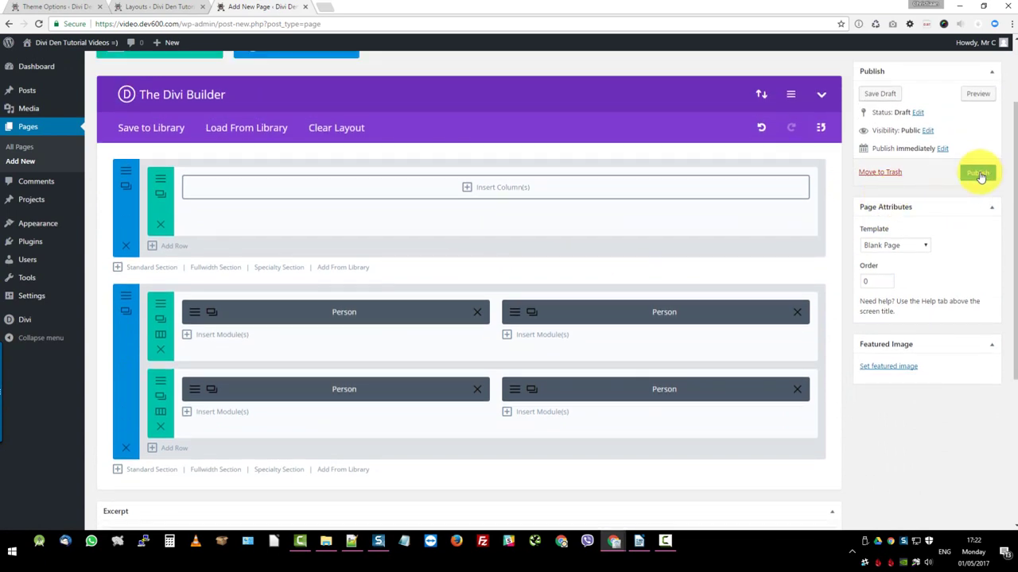
pyautogui.click(979, 174)
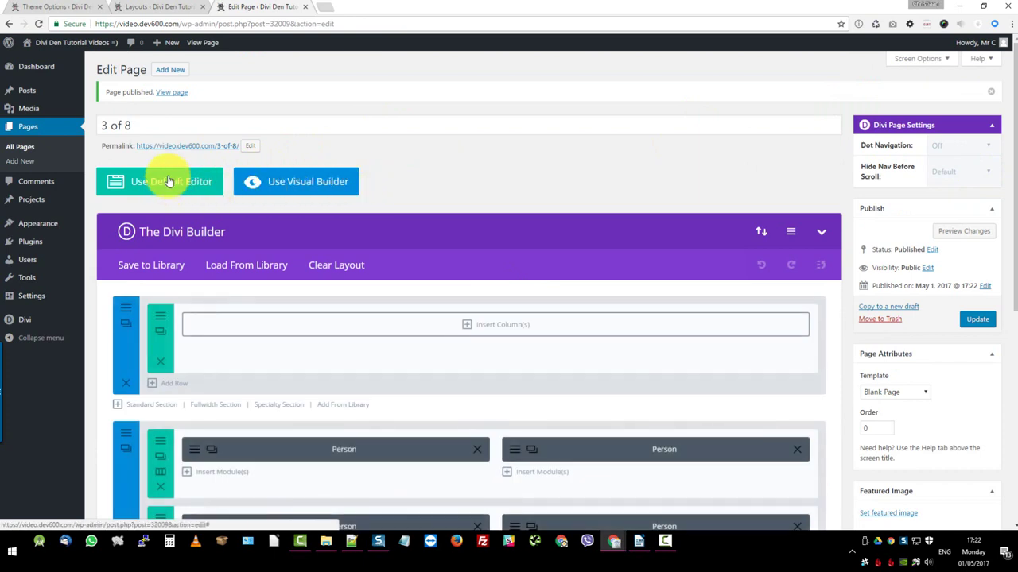
# - View the published 3 of 8 page in a separate tab and examine its four person modules
pyautogui.rightClick(210, 145)
pyautogui.click(239, 151)
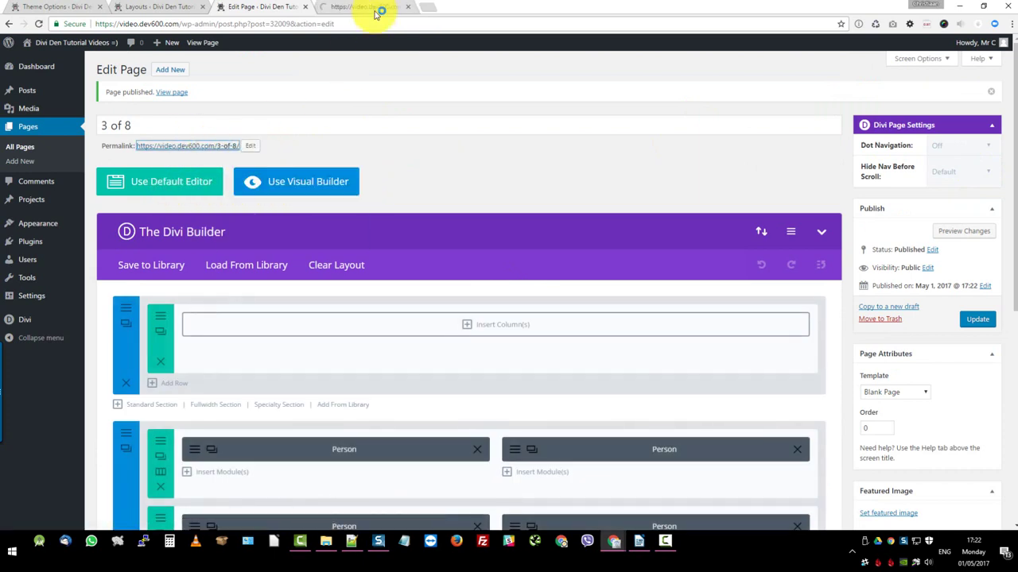
pyautogui.click(376, 11)
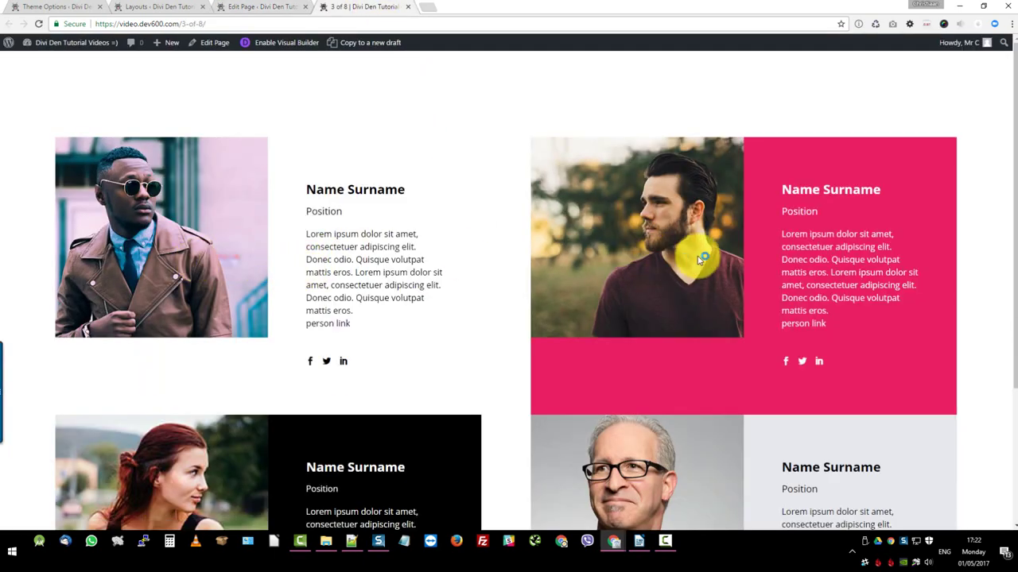
pyautogui.scroll(-2, 636, 225)
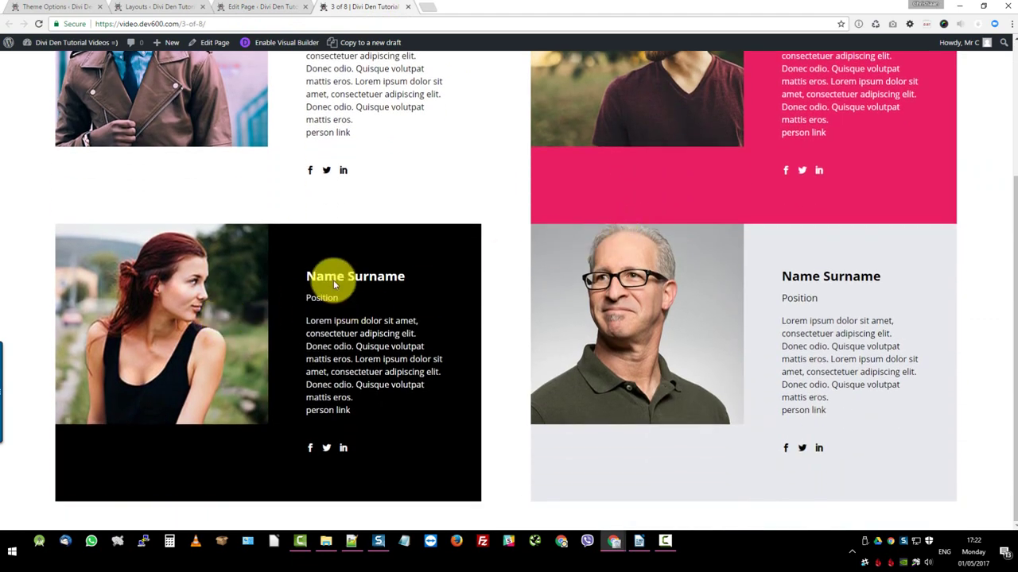
pyautogui.scroll(2, 375, 215)
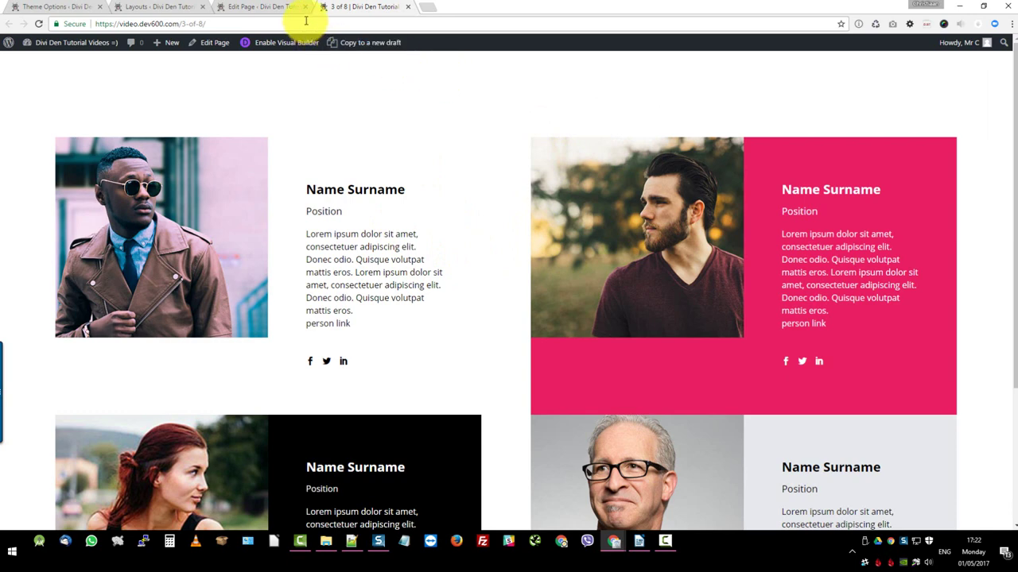
# - Open the stylesheet 3-of-8-divi-person-module from the UI Divi Layout Kit – Person Module folder in Notepad++
pyautogui.click(64, 6)
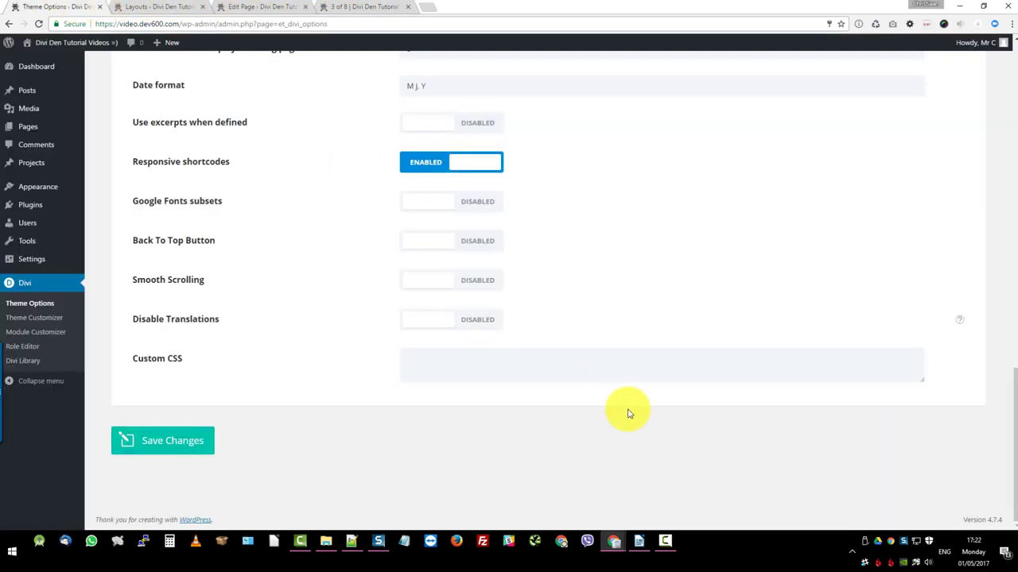
pyautogui.click(352, 543)
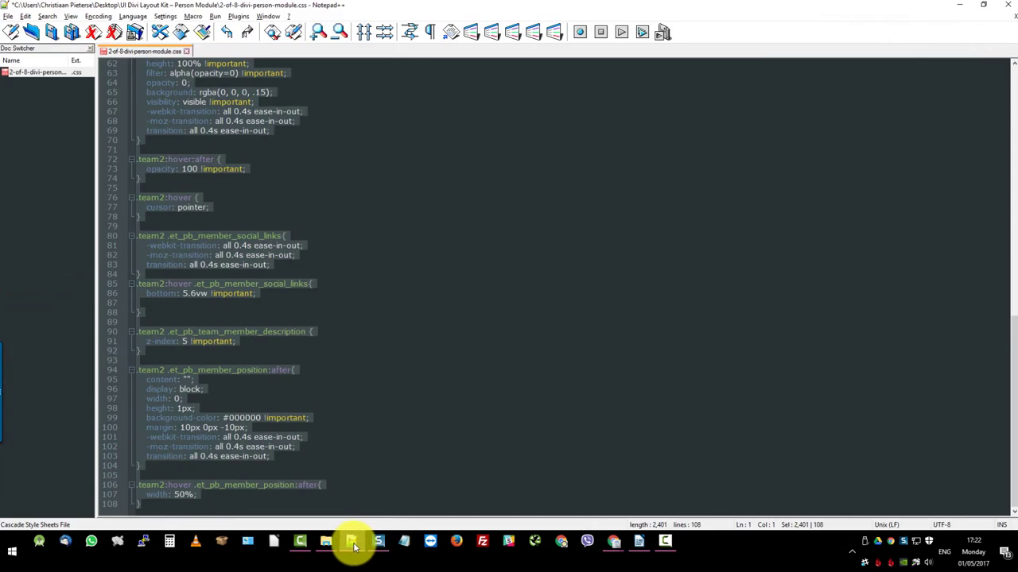
pyautogui.click(353, 543)
pyautogui.click(327, 543)
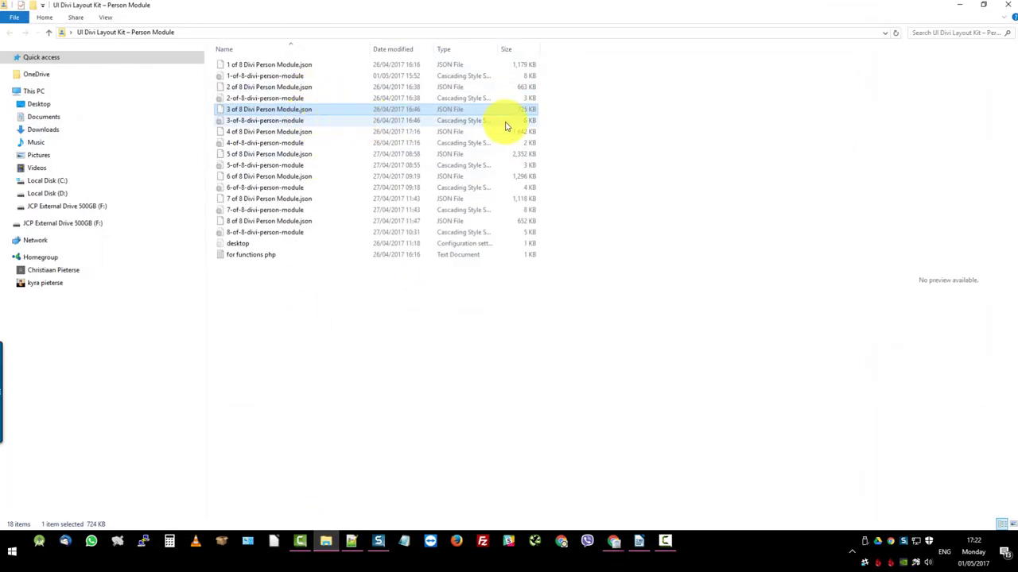
pyautogui.click(436, 121)
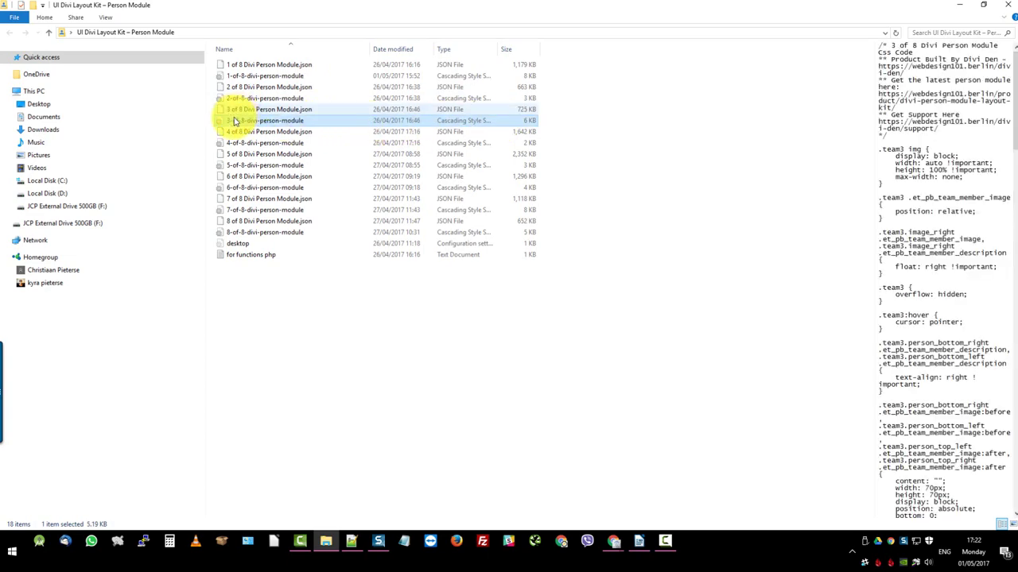
pyautogui.rightClick(307, 122)
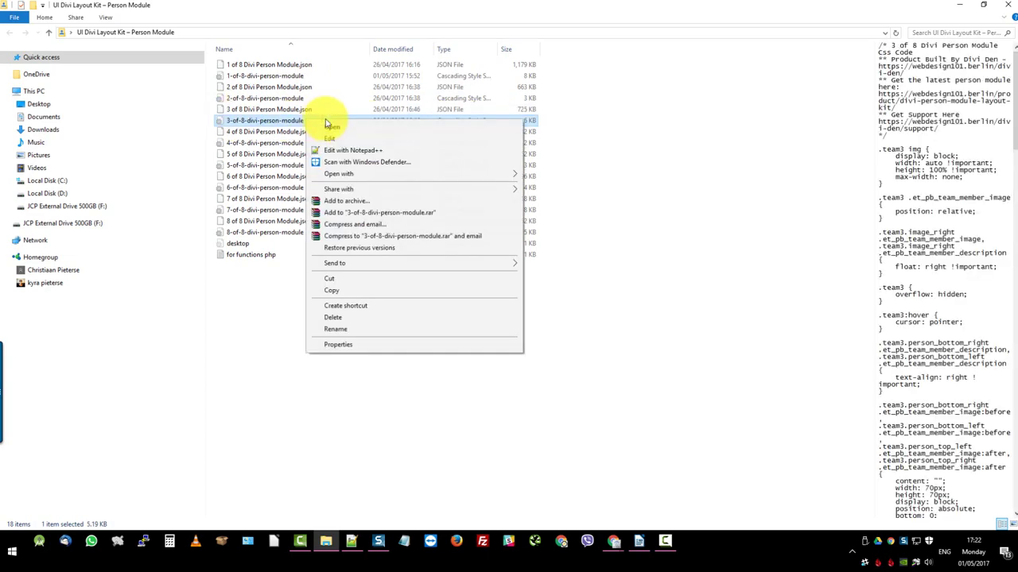
pyautogui.click(341, 143)
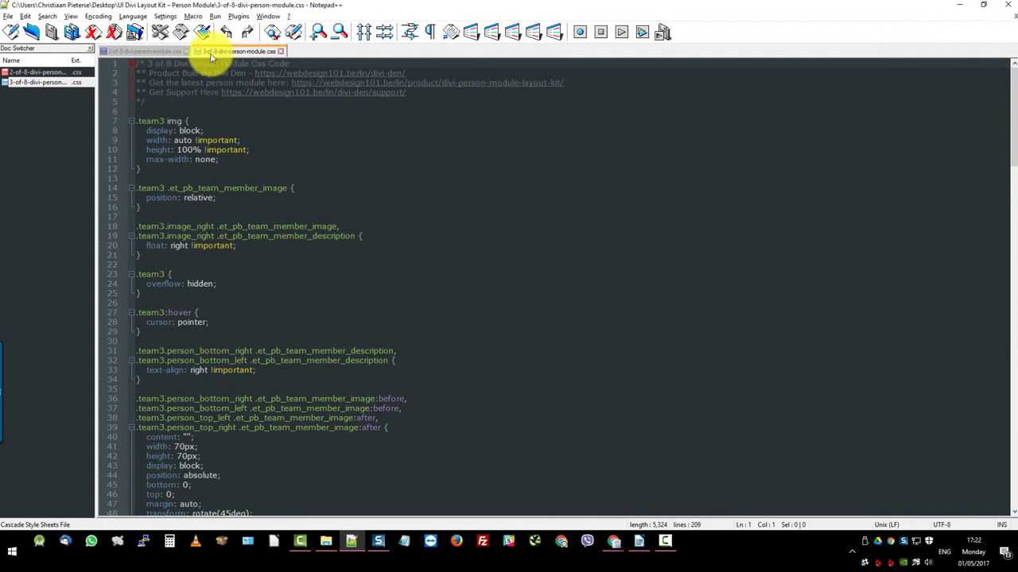
# - Copy the stylesheet's entire code into the Custom CSS of the Divi Theme Options in Chrome and save the changes
pyautogui.click(332, 150)
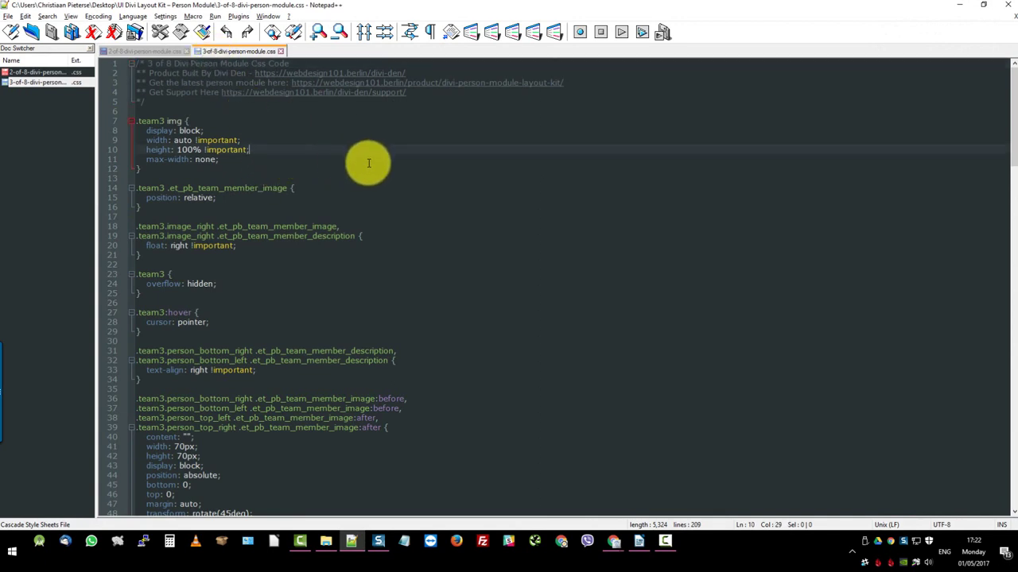
pyautogui.hotkey('ctrl', 'a')
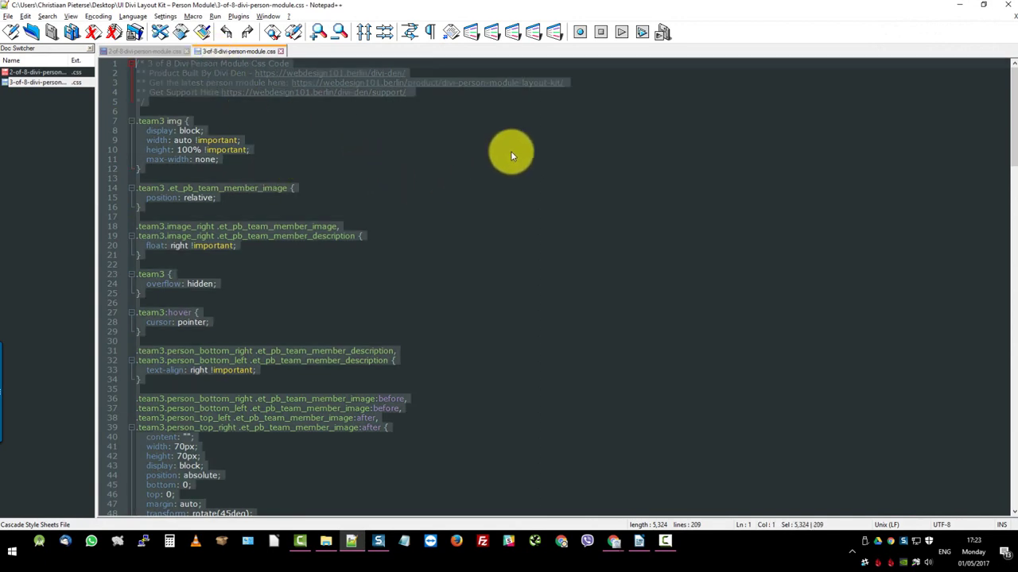
pyautogui.click(965, 9)
pyautogui.click(965, 9)
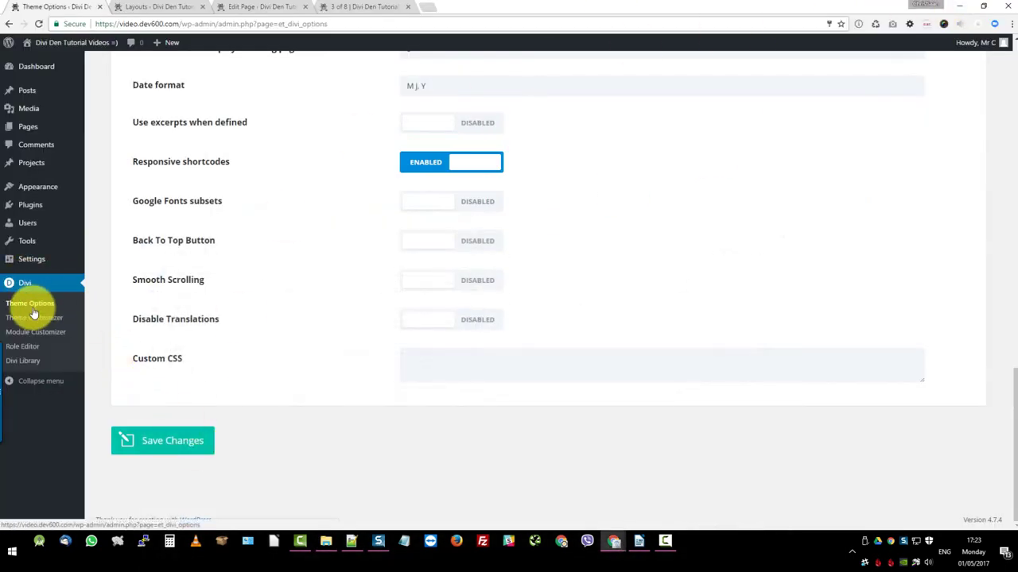
pyautogui.scroll(3, 370, 184)
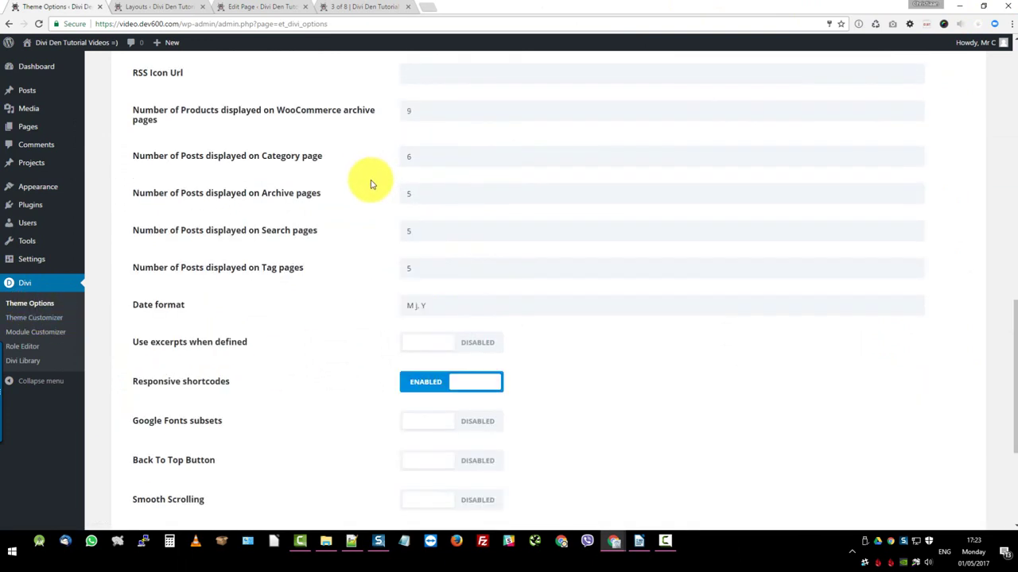
pyautogui.scroll(-3, 371, 185)
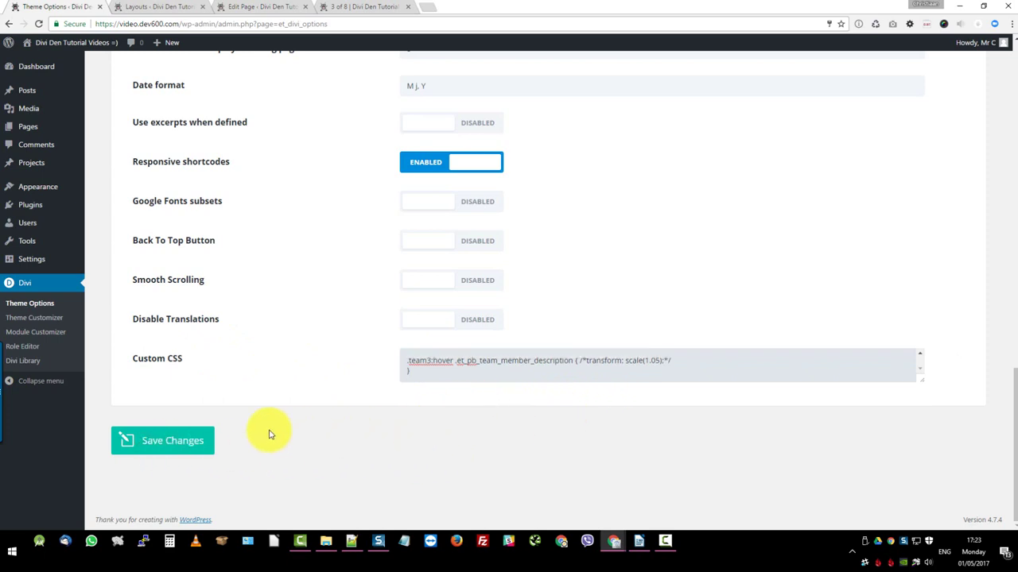
pyautogui.click(170, 443)
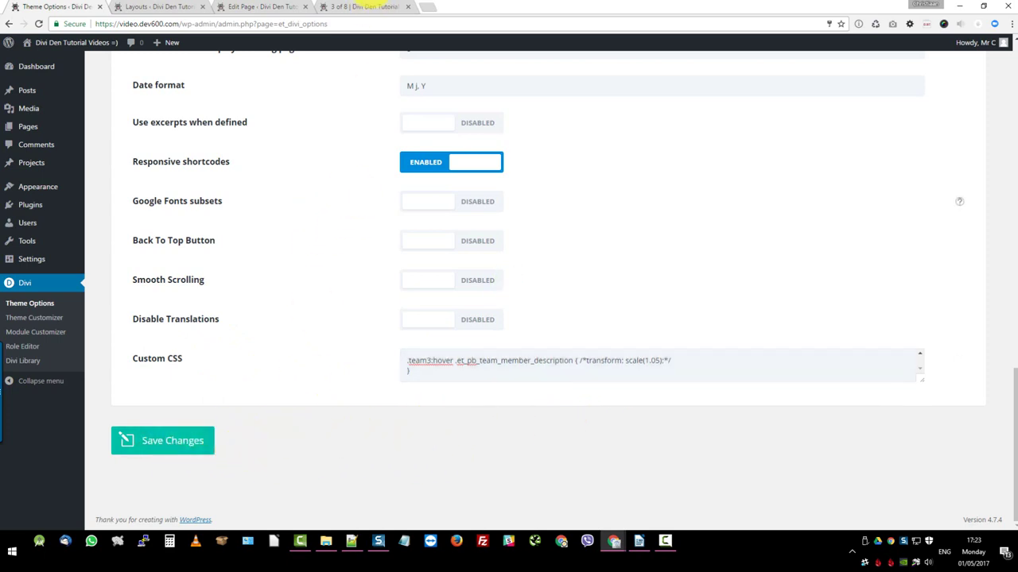
# - Check the styling and hover effects of the person modules on the live 3 of 8 page and return to its editor
pyautogui.click(365, 7)
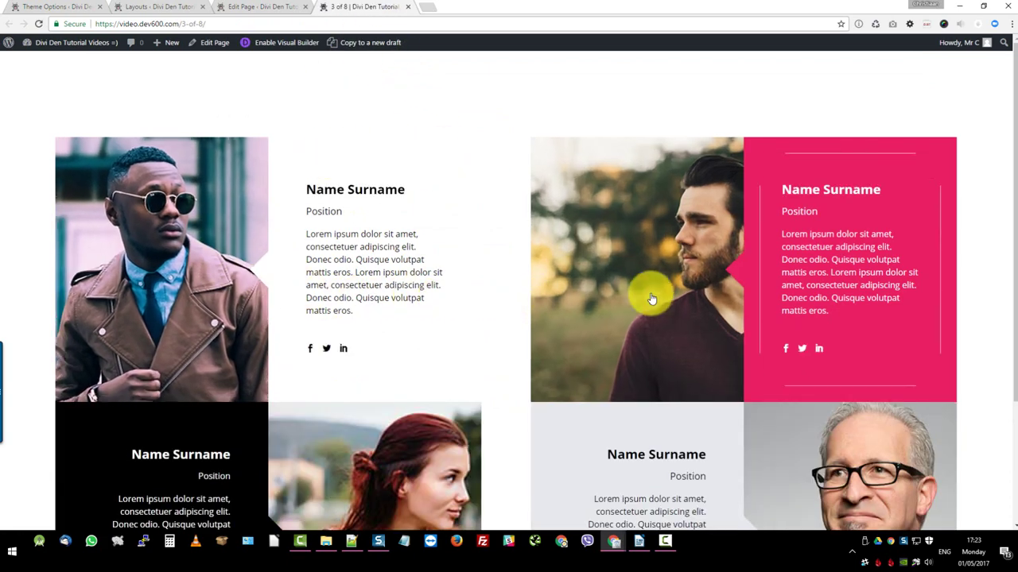
pyautogui.scroll(-2, 737, 390)
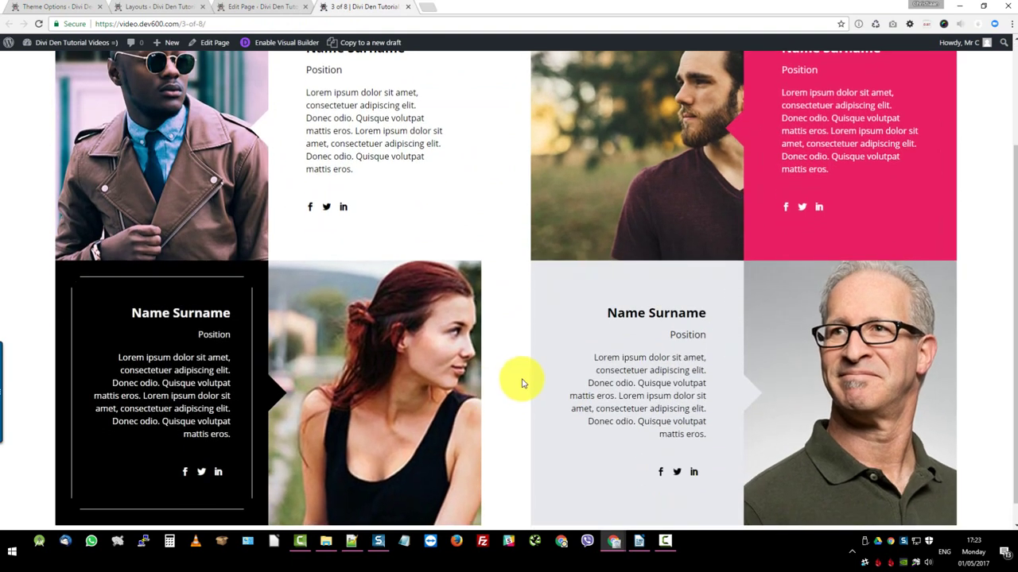
pyautogui.scroll(2, 520, 382)
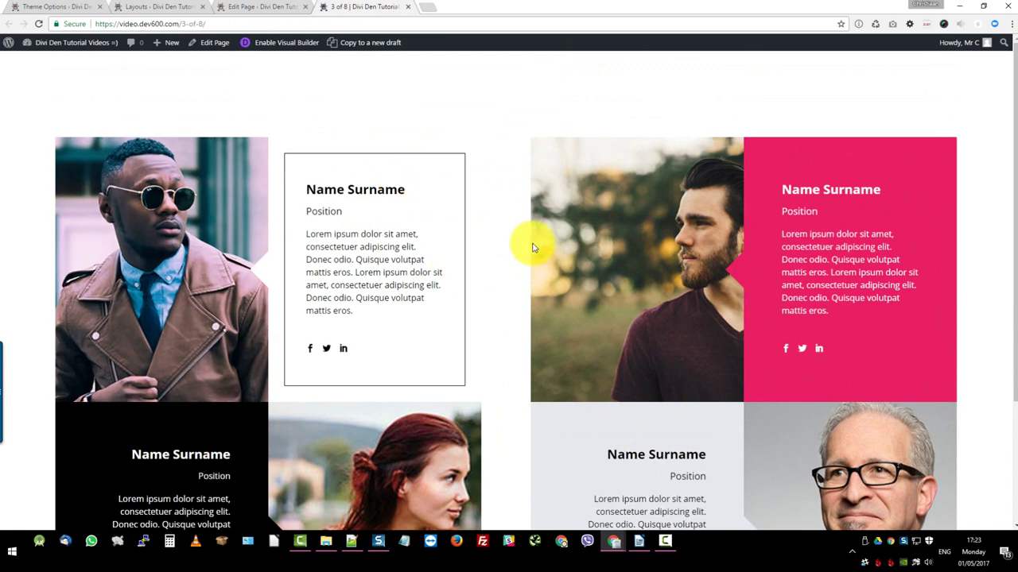
pyautogui.click(265, 8)
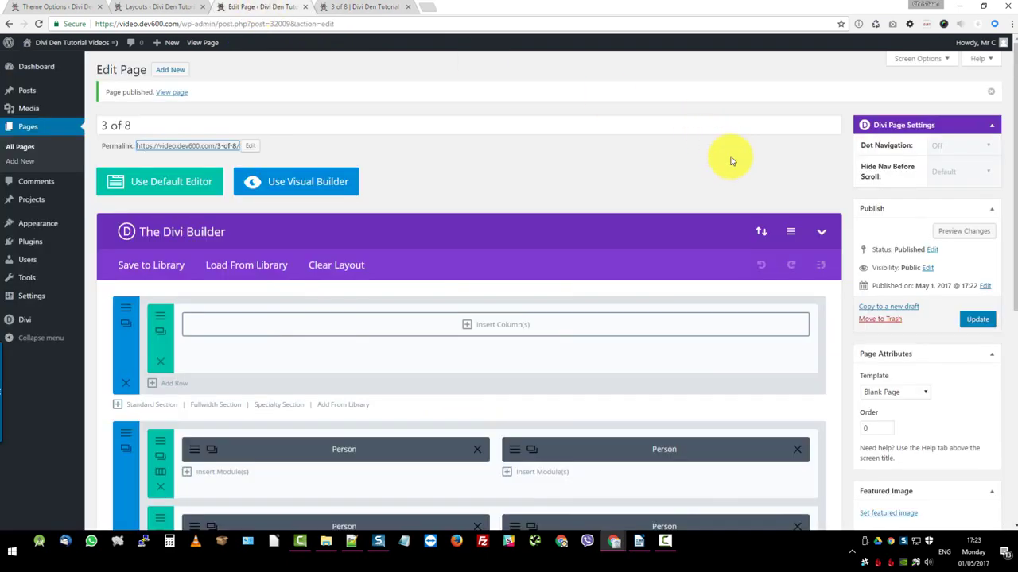
# - Reload the 3 of 8 page editor, set the Gutter Width to 1 in the Divi Builder Settings, save and update the page
pyautogui.click(38, 23)
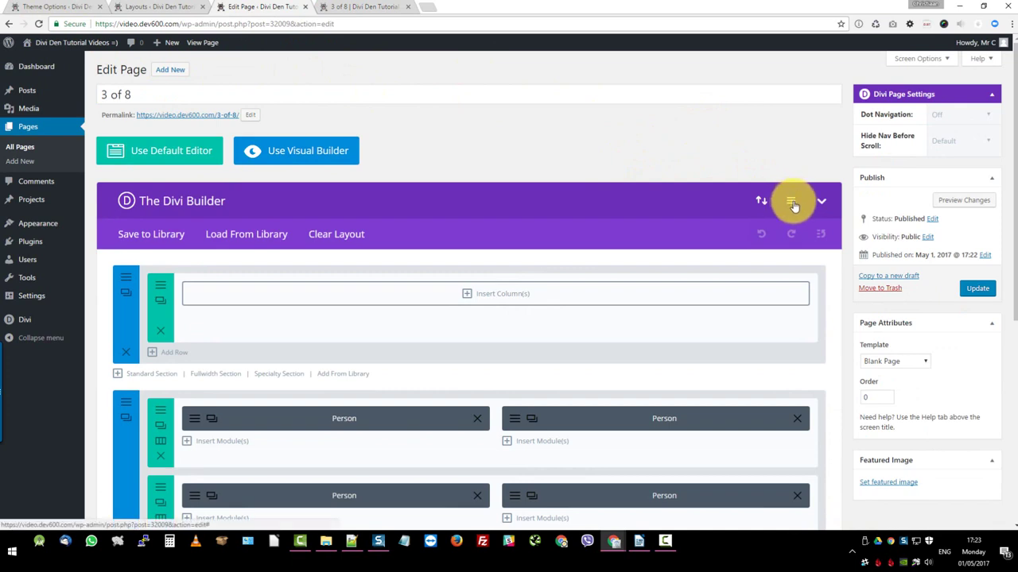
pyautogui.click(793, 206)
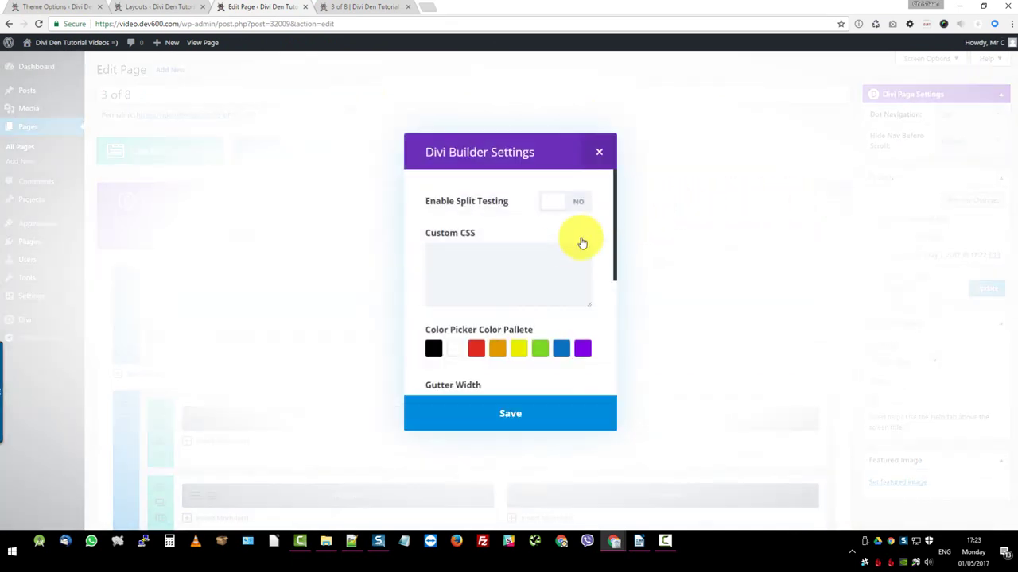
pyautogui.scroll(-1, 545, 251)
pyautogui.scroll(-2, 546, 251)
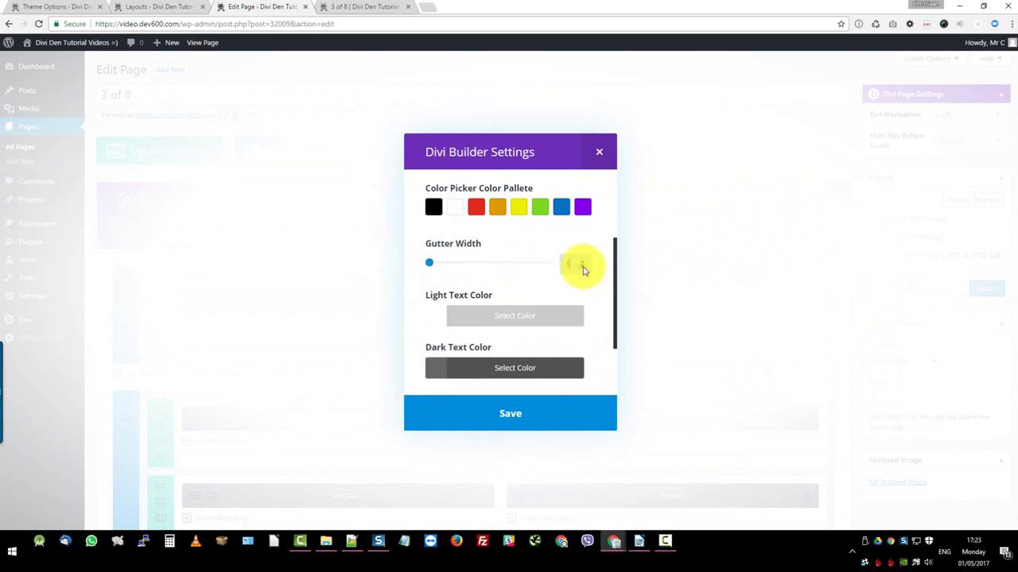
pyautogui.click(513, 415)
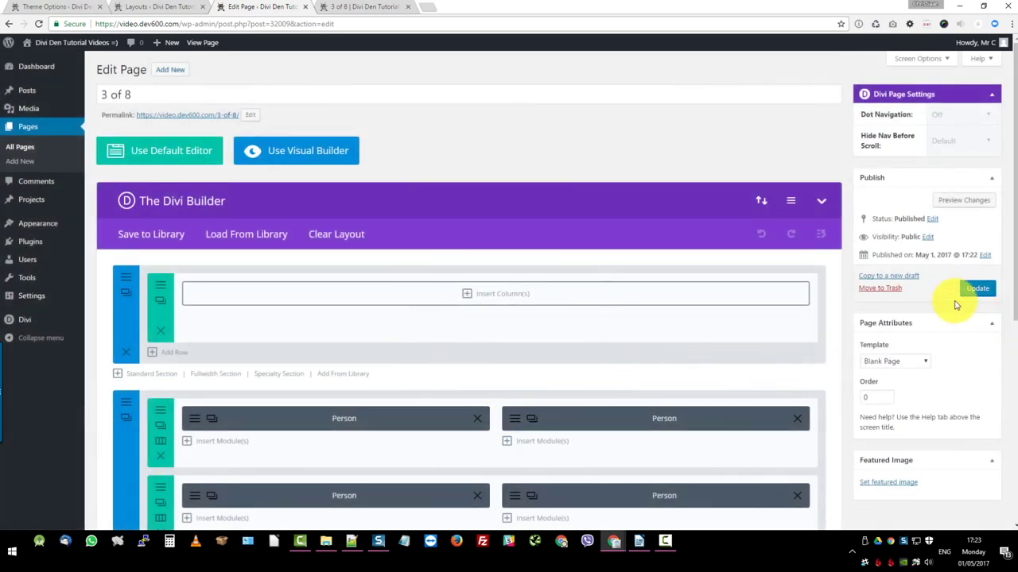
pyautogui.click(978, 291)
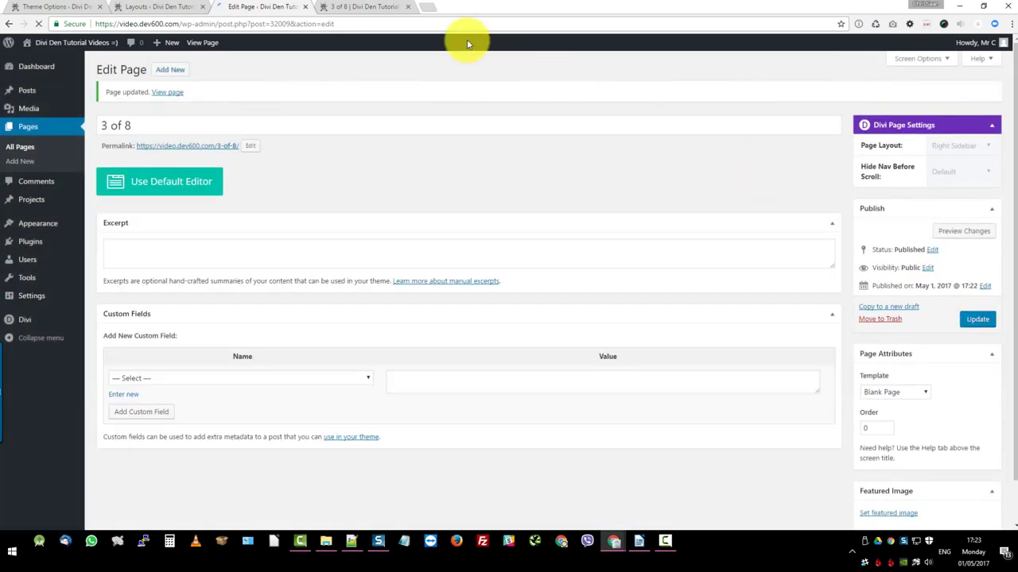
# - Check the four person modules and their hover borders on the live 3 of 8 page
pyautogui.click(379, 7)
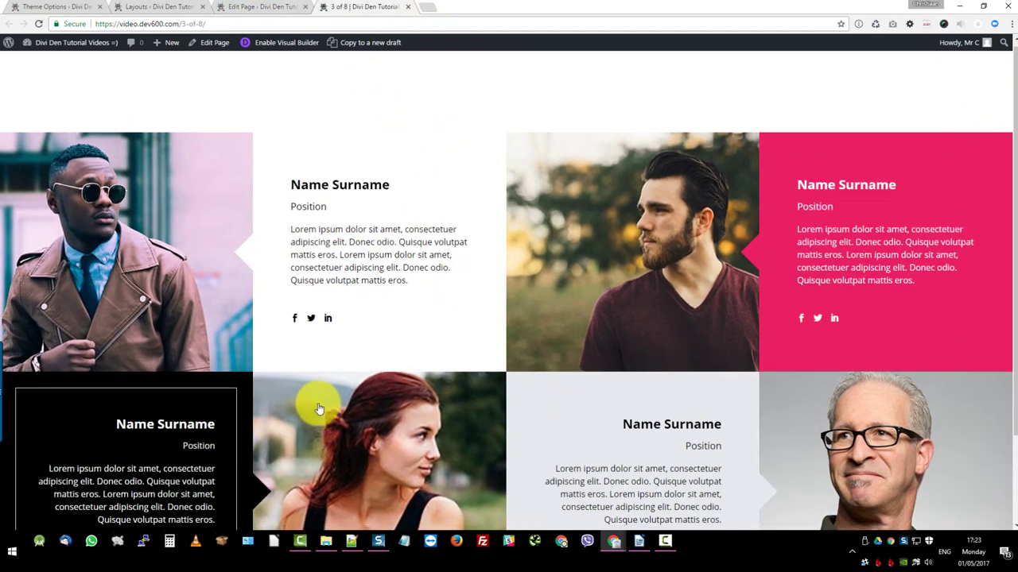
pyautogui.scroll(-2, 548, 391)
pyautogui.scroll(1, 573, 388)
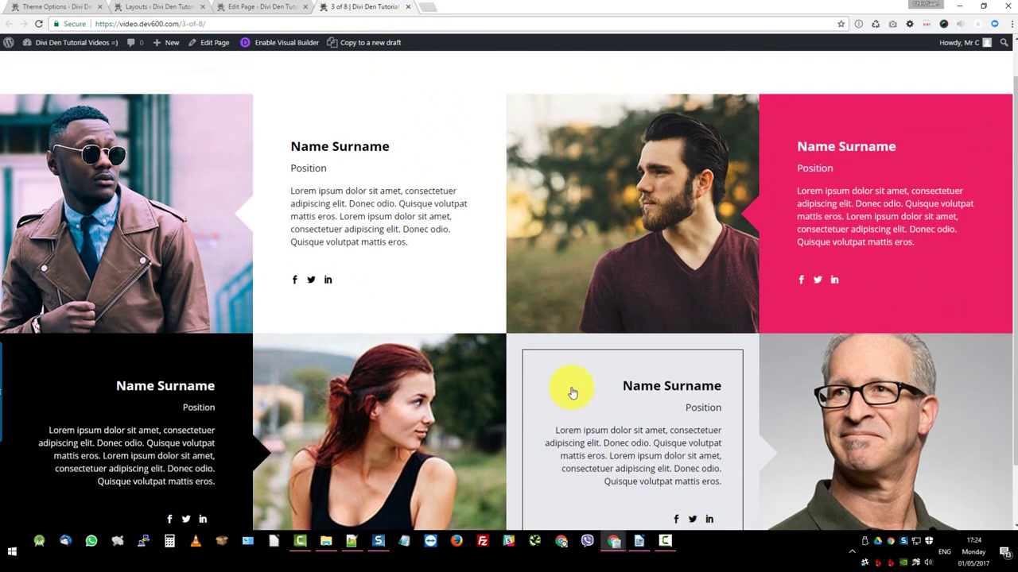
# - Open the settings of the first Person module in the 3 of 8 page editor and review its general settings, including the Text Color options
pyautogui.click(259, 5)
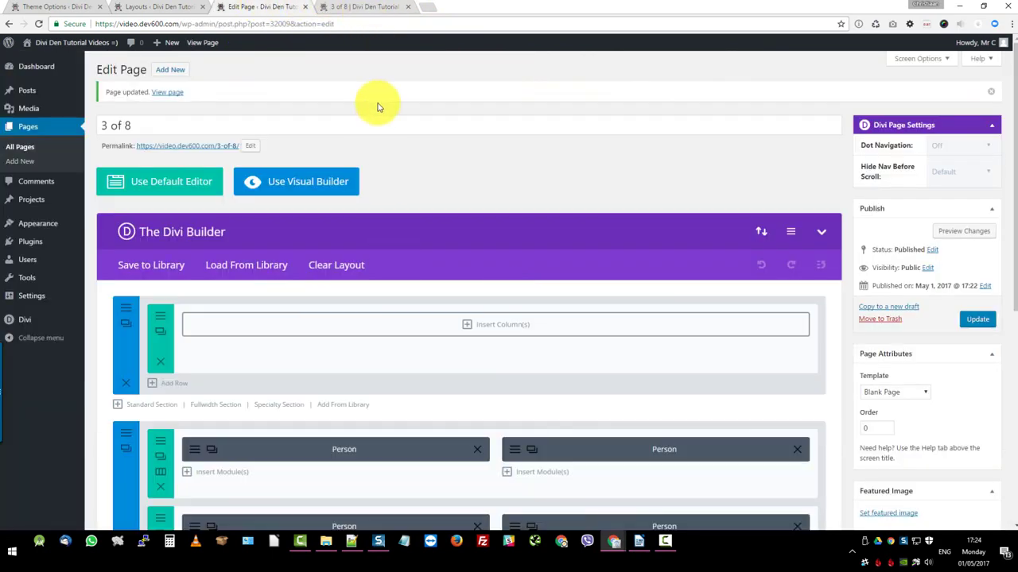
pyautogui.scroll(-3, 378, 106)
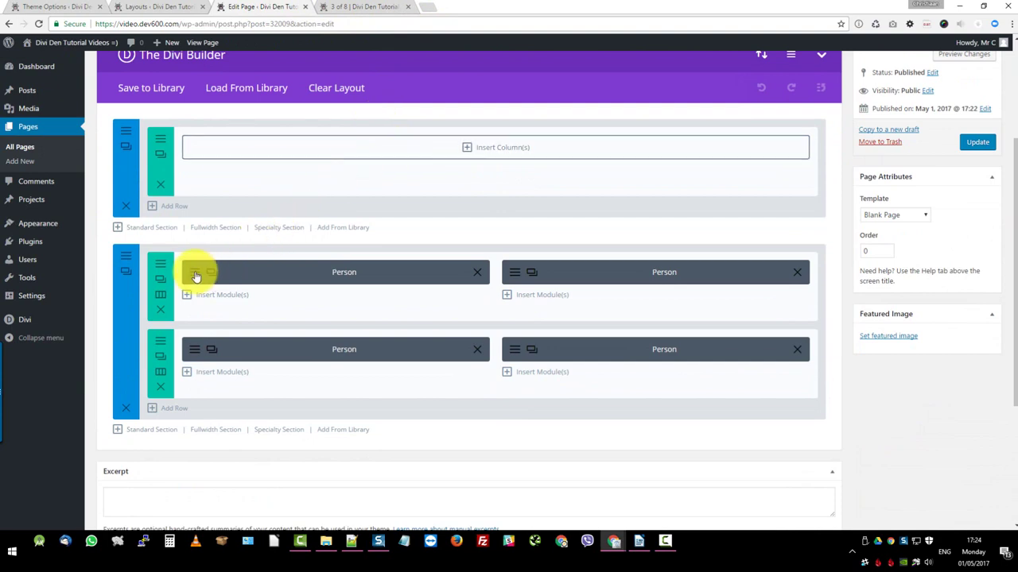
pyautogui.click(250, 264)
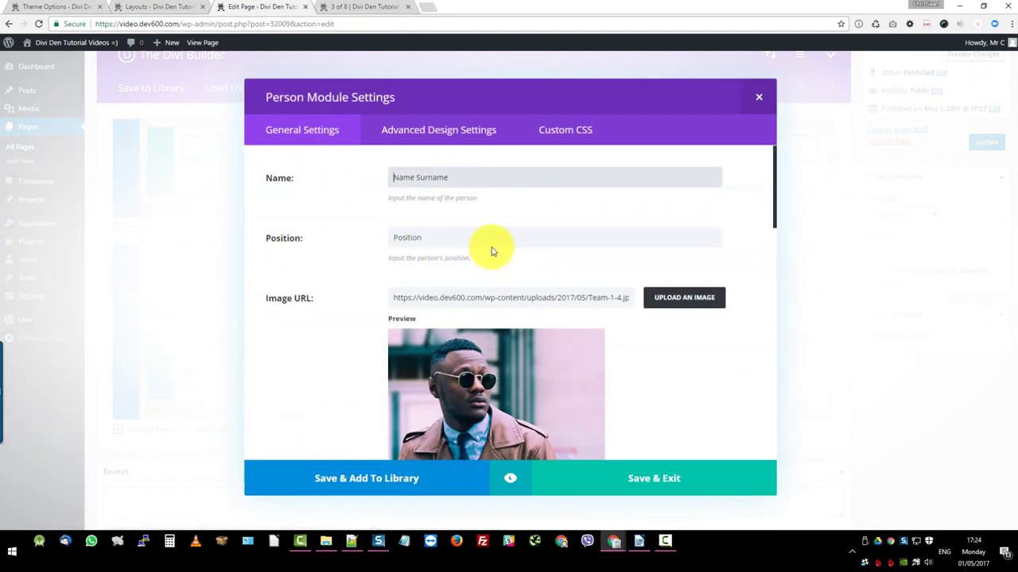
pyautogui.scroll(-5, 449, 202)
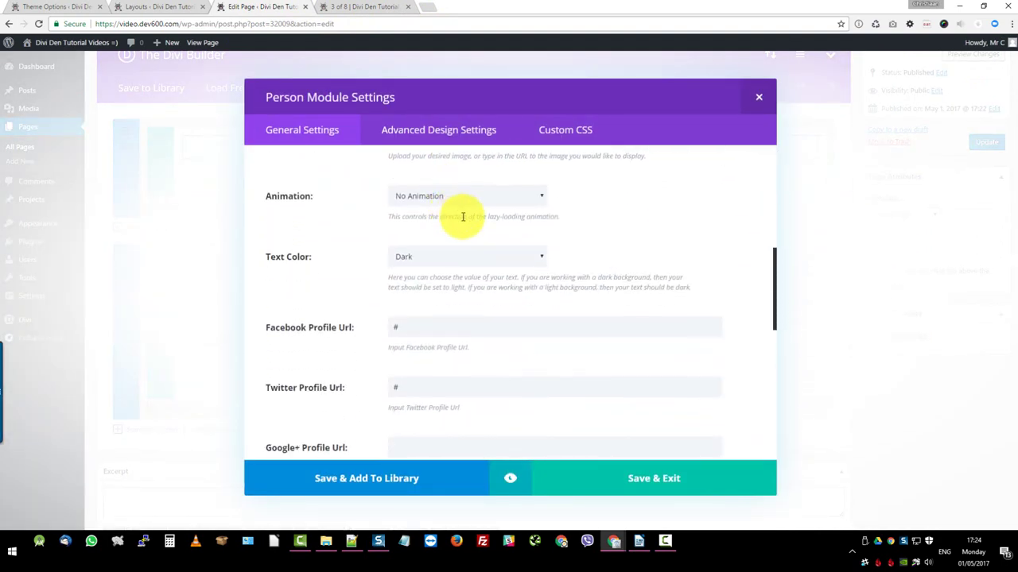
pyautogui.scroll(1, 500, 229)
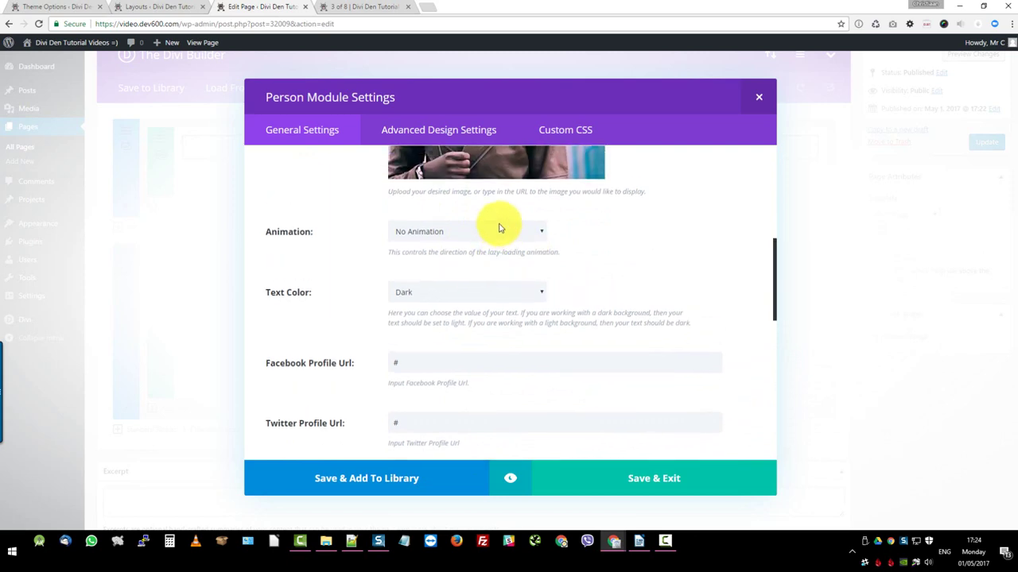
pyautogui.click(457, 291)
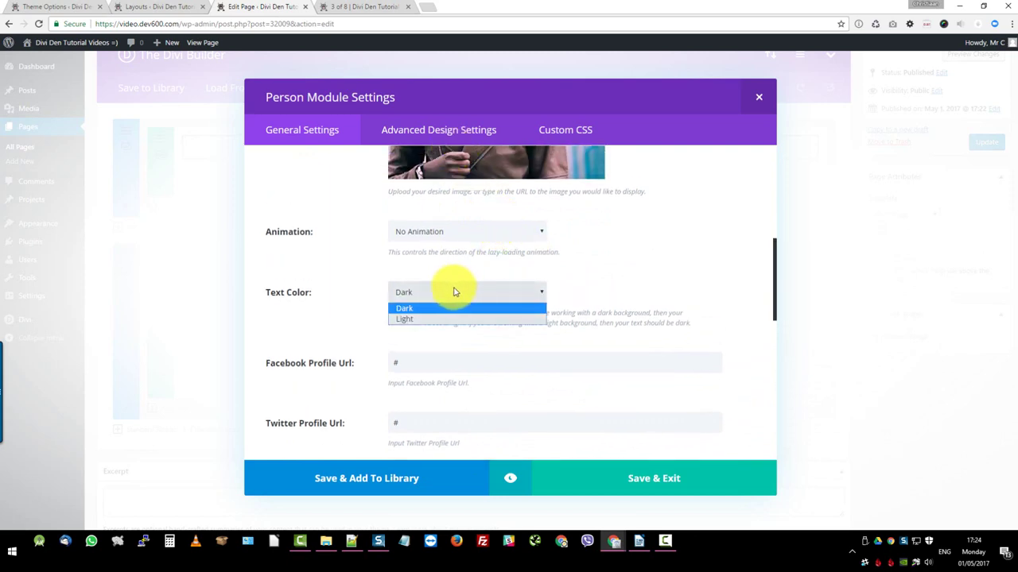
pyautogui.click(453, 292)
# - Review the module's Advanced Design Settings, from icon colors and header and body text styling down to background and border
pyautogui.click(454, 132)
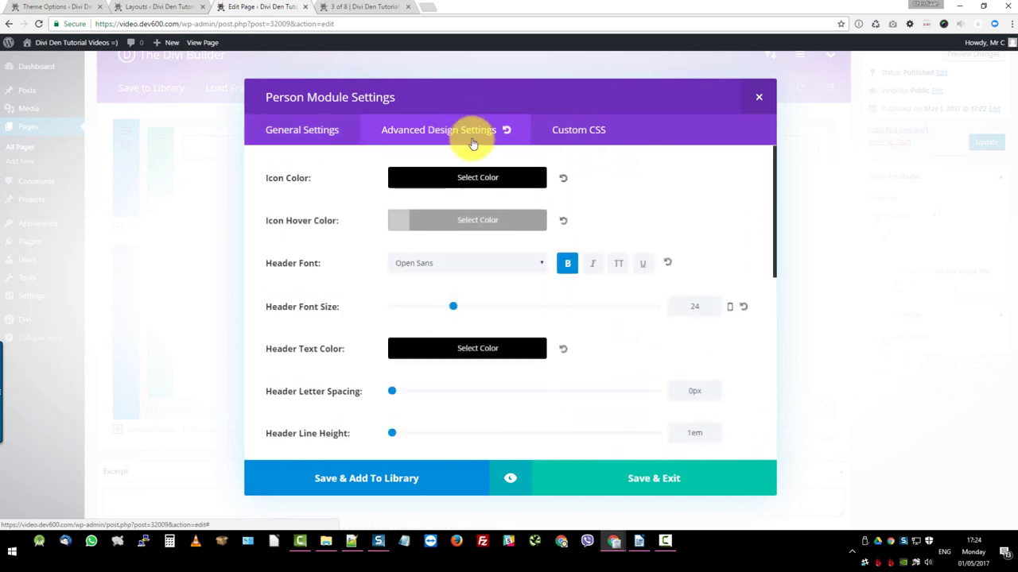
pyautogui.scroll(-2, 529, 175)
pyautogui.scroll(1, 515, 191)
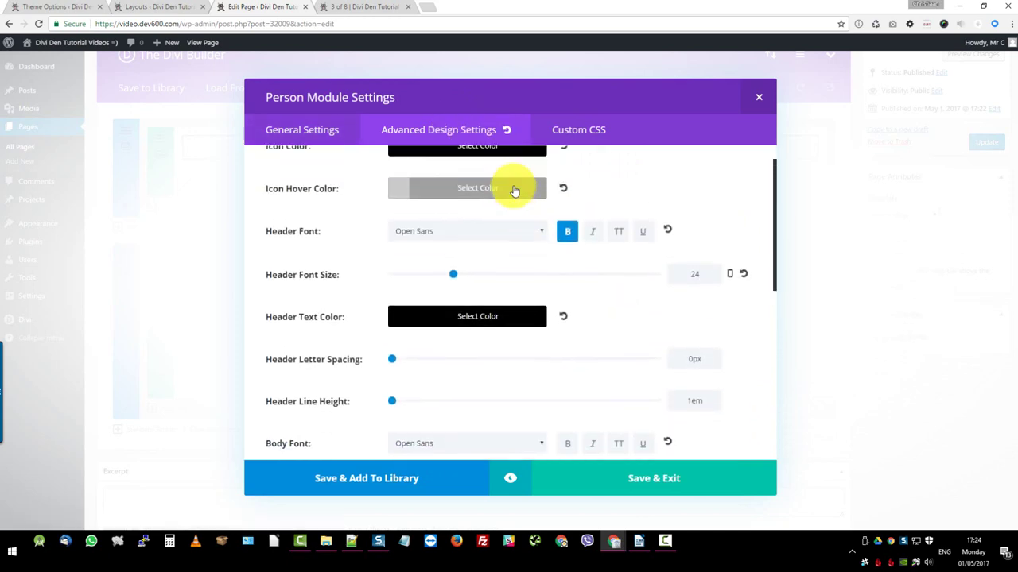
pyautogui.scroll(-1, 381, 207)
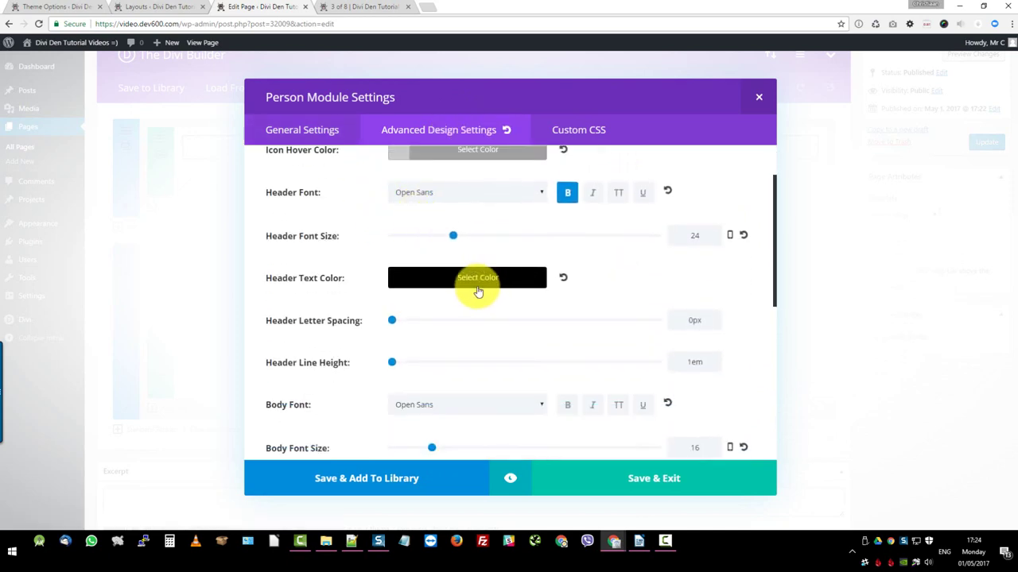
pyautogui.scroll(-5, 461, 275)
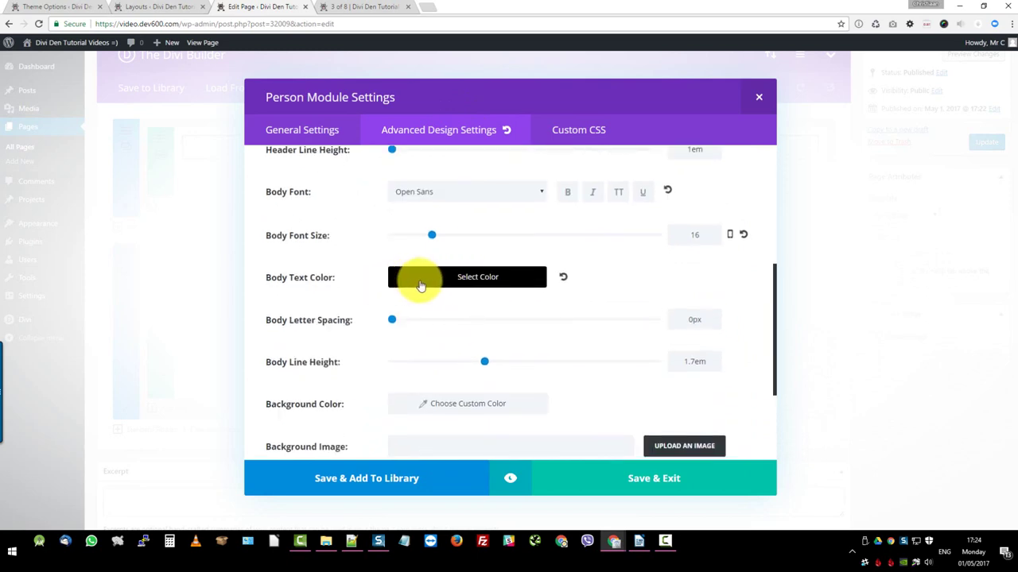
pyautogui.scroll(-1, 409, 299)
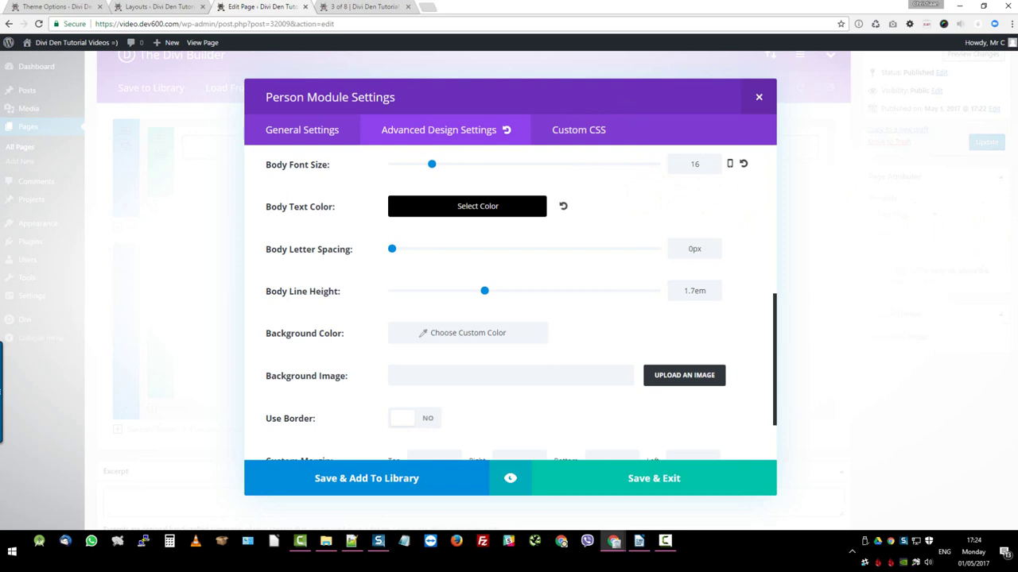
# - Bring the Divi Person Module Layout Kit demo page into the browser window, compare its person modules with the live 3 of 8 page and return to the editor
pyautogui.moveTo(968, 64); pyautogui.dragTo(560, 16)
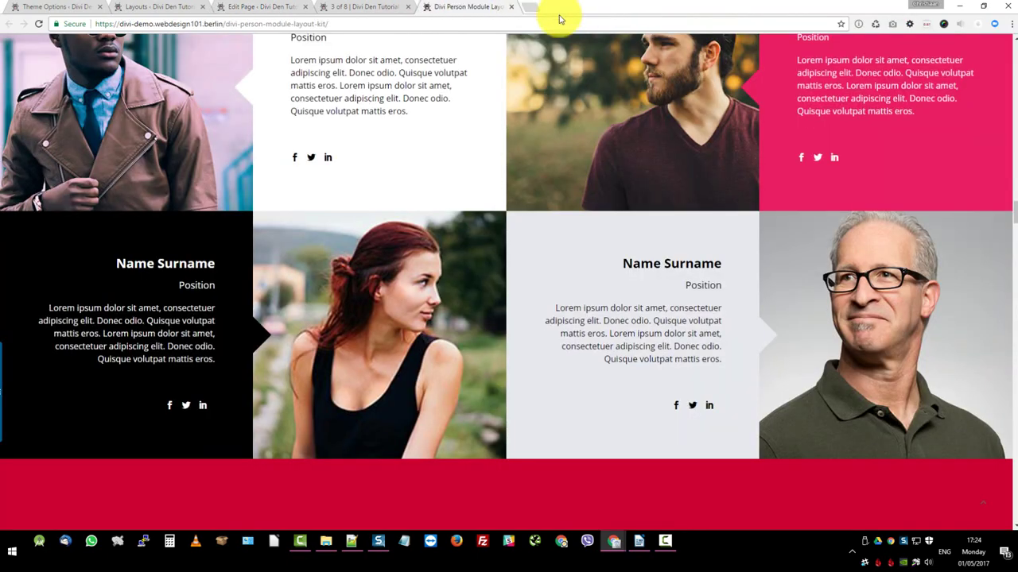
pyautogui.scroll(1, 556, 113)
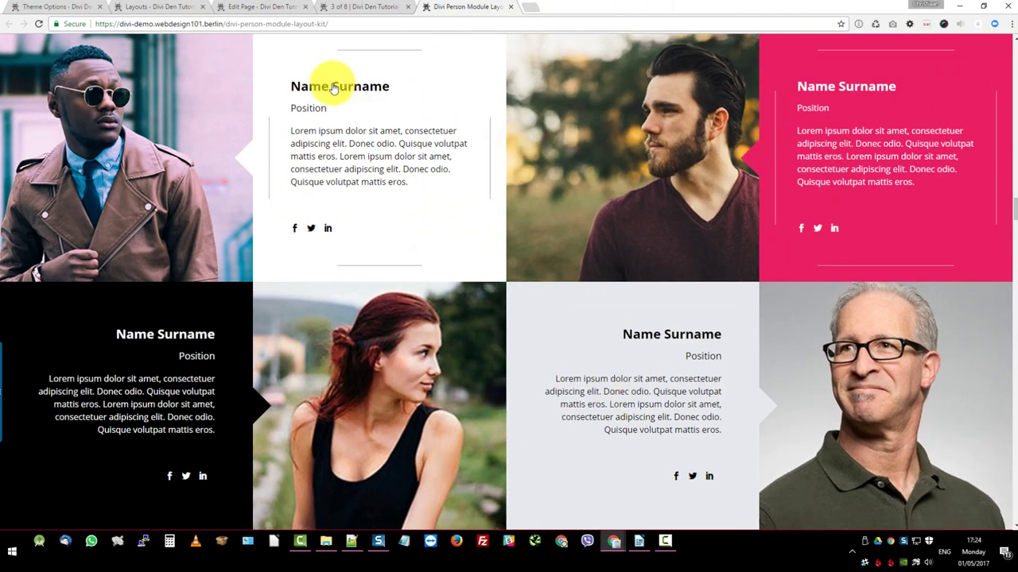
pyautogui.click(350, 7)
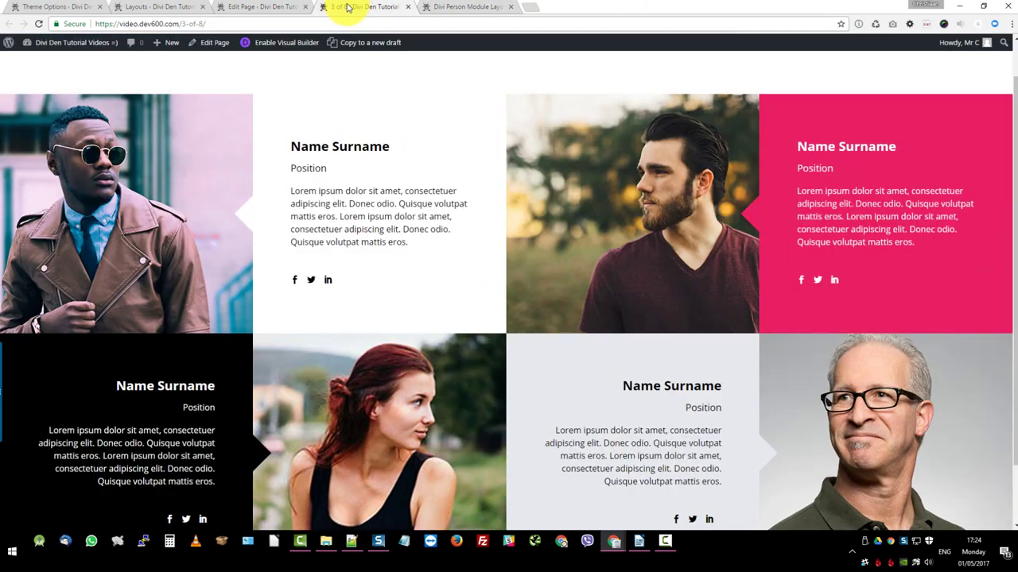
pyautogui.click(251, 7)
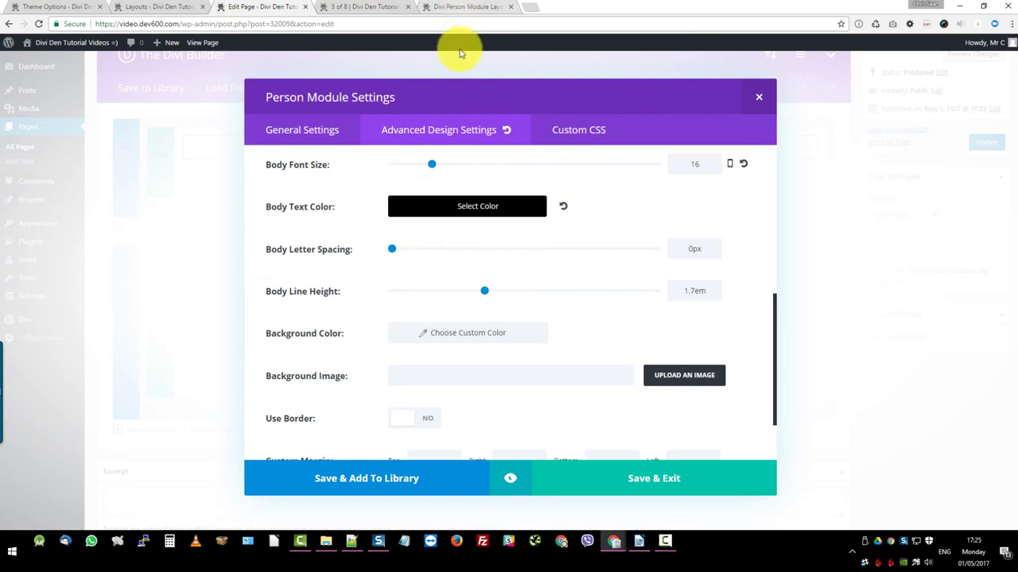
# - Enlarge the Custom CSS box in the Divi Theme Options and examine the 3 of 8 person module code in it
pyautogui.click(355, 547)
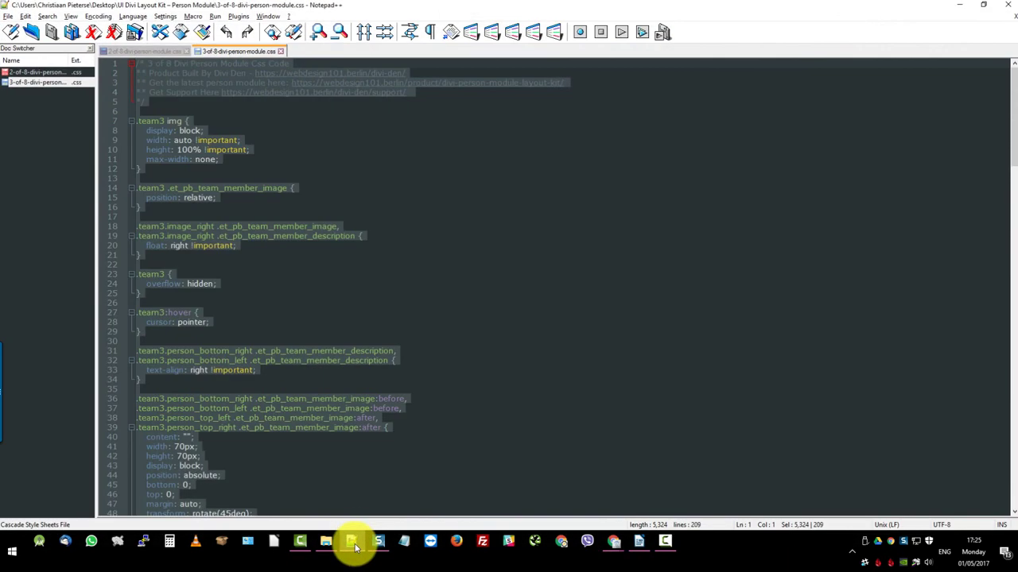
pyautogui.click(960, 5)
pyautogui.click(48, 7)
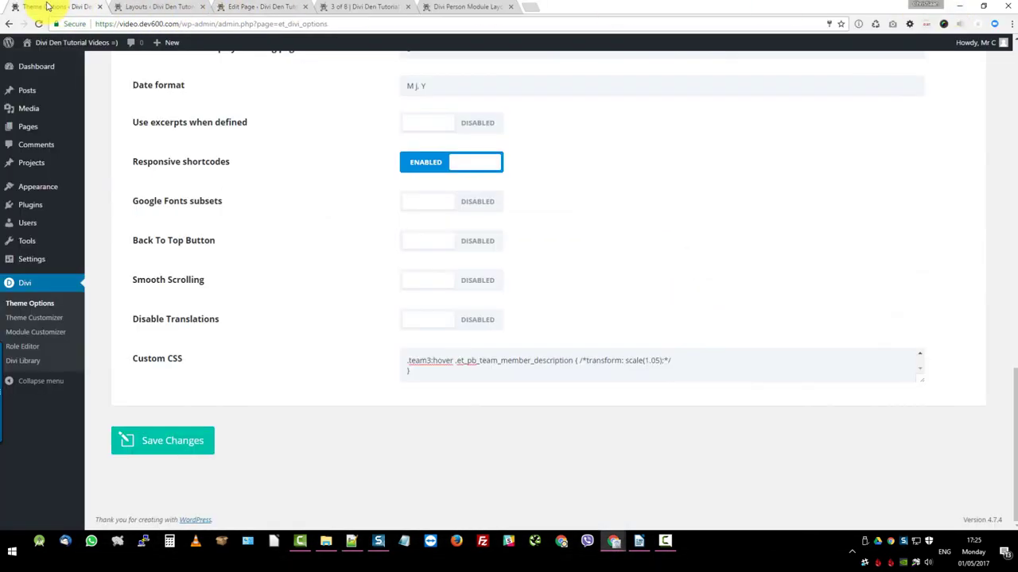
pyautogui.scroll(-5, 477, 371)
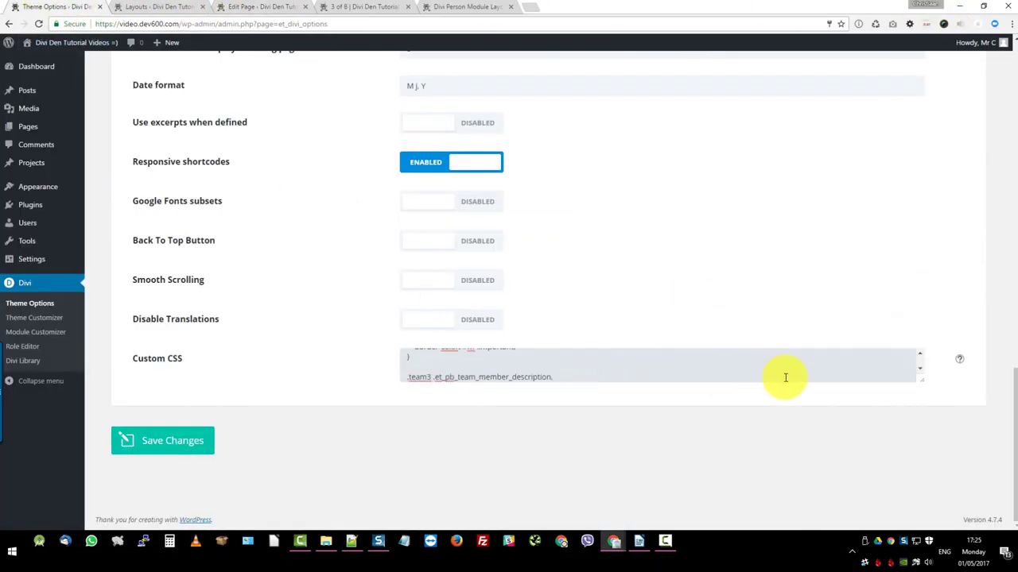
pyautogui.moveTo(919, 379)
pyautogui.mouseDown()
pyautogui.moveTo(916, 504)
pyautogui.moveTo(917, 363)
pyautogui.mouseUp()
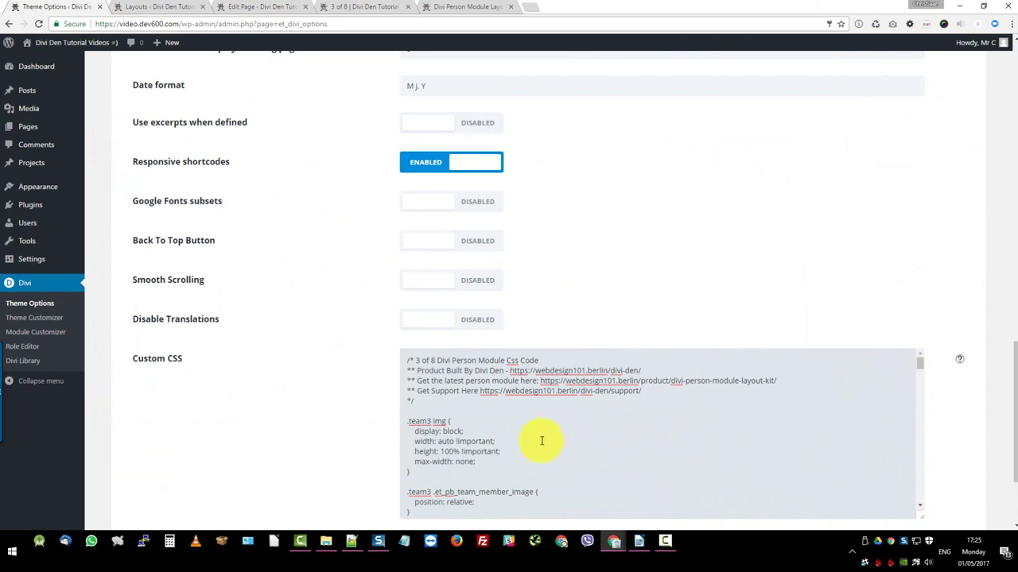
pyautogui.scroll(-1, 520, 436)
pyautogui.scroll(-5, 485, 437)
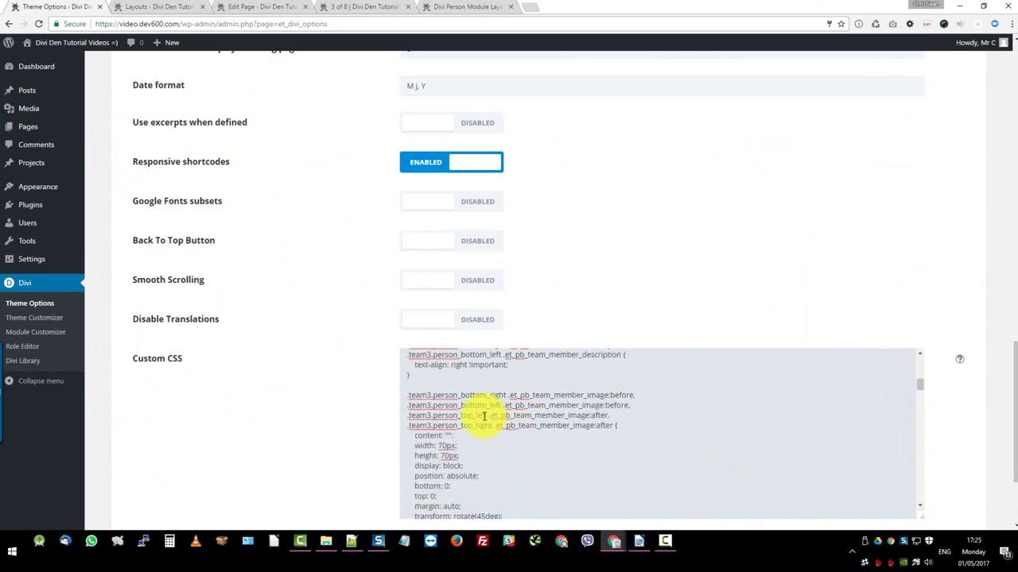
pyautogui.scroll(-2, 483, 416)
pyautogui.scroll(-2, 956, 325)
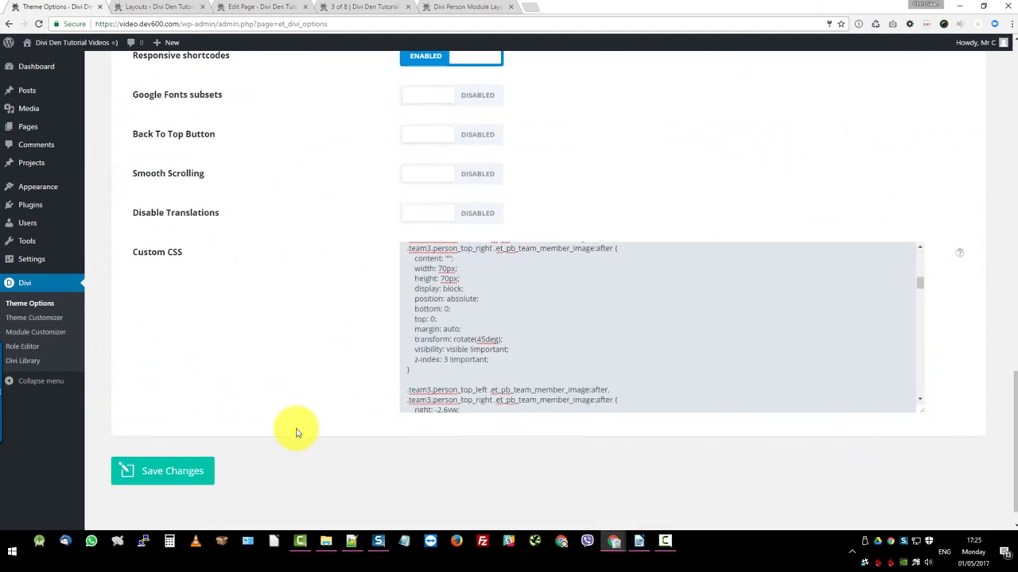